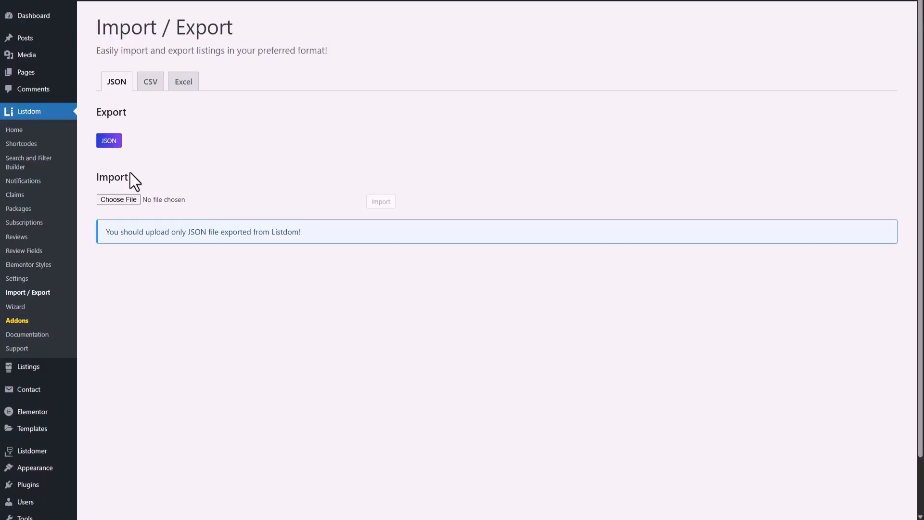
pyautogui.click(107, 142)
pyautogui.click(115, 201)
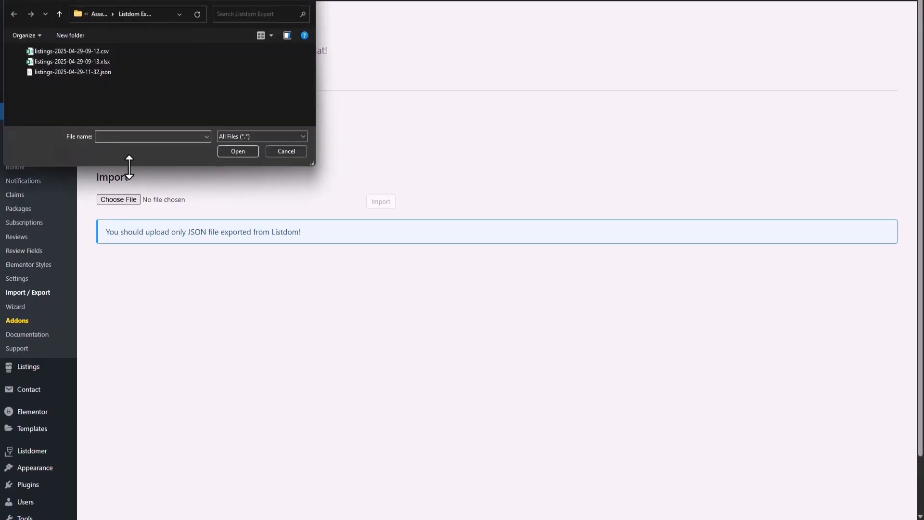
pyautogui.click(71, 72)
pyautogui.doubleClick(70, 71)
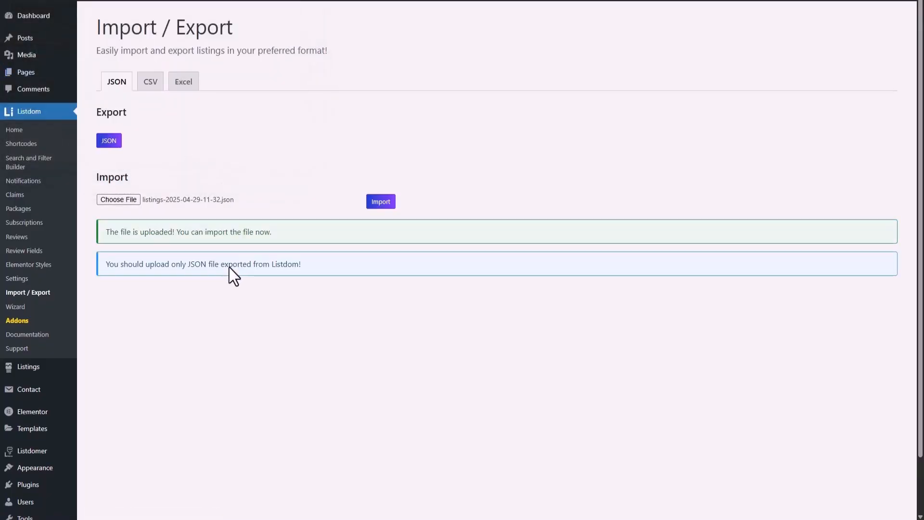
pyautogui.click(385, 204)
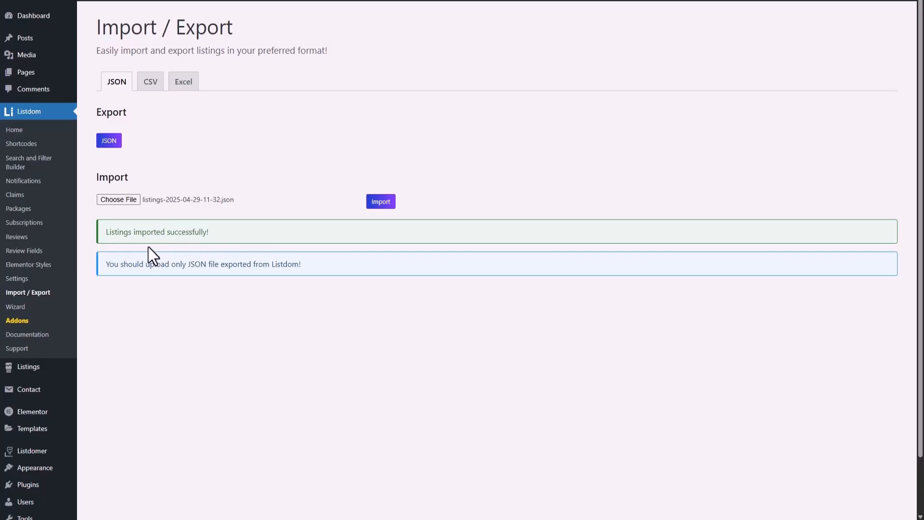
# Step: Check the imported entries in the full listings table and return to the CSV import section of Import / Export
pyautogui.moveTo(43, 368)
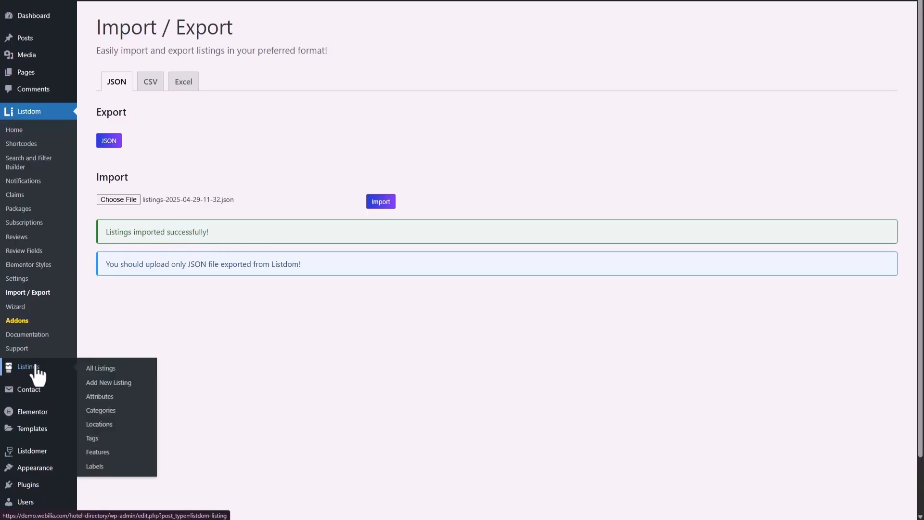
pyautogui.click(116, 369)
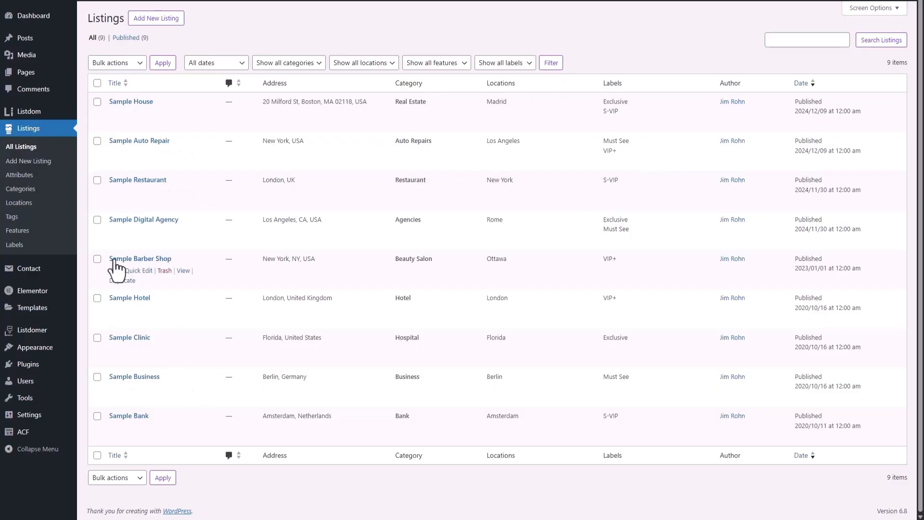
pyautogui.moveTo(74, 113)
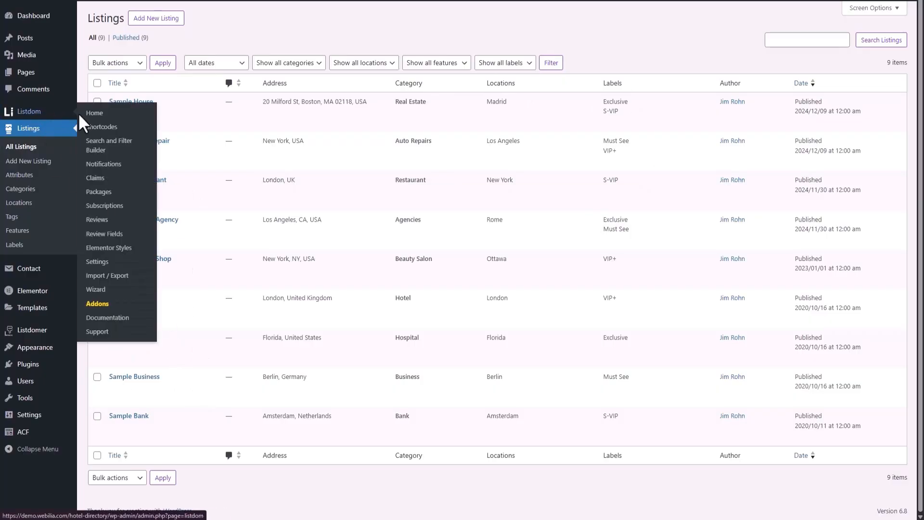
pyautogui.click(161, 275)
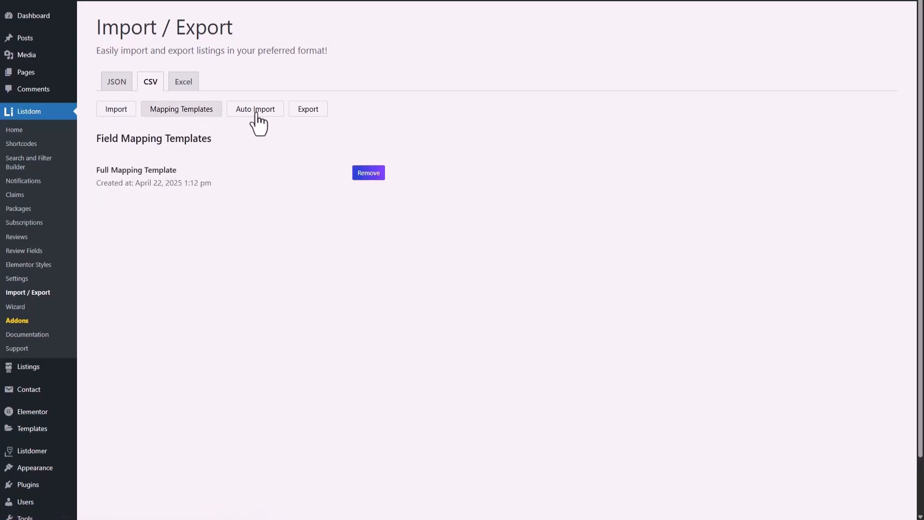
pyautogui.click(113, 109)
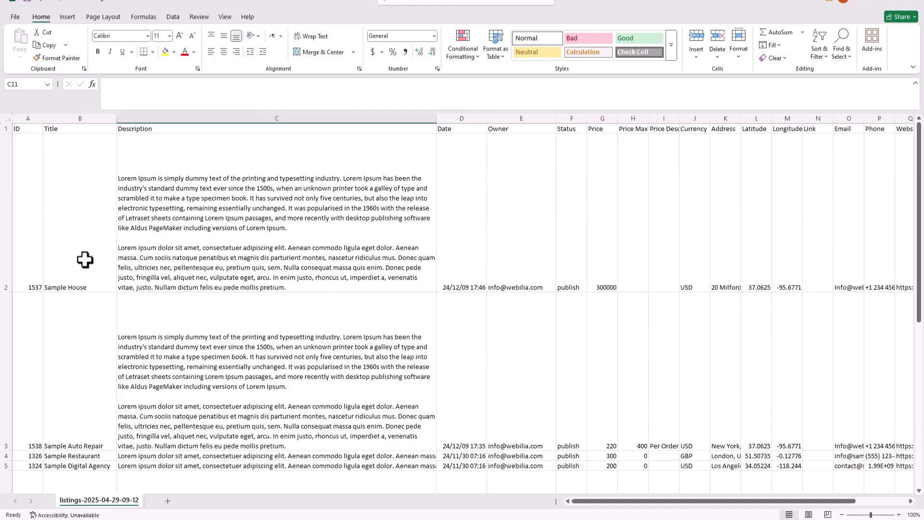
# Step: Switch to the exported CSV in Excel and examine its column headers and the Sample House row, from ID to Owner
pyautogui.click(464, 186)
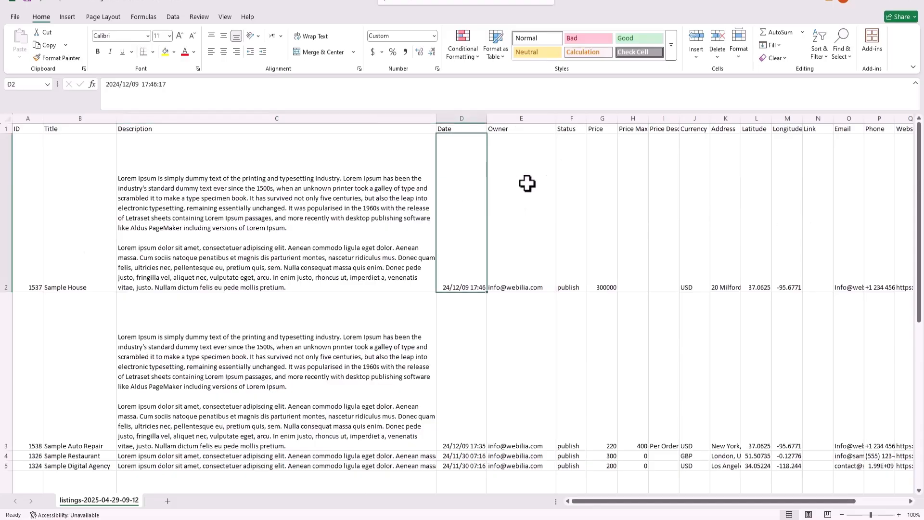
pyautogui.click(526, 183)
pyautogui.click(574, 183)
pyautogui.click(452, 130)
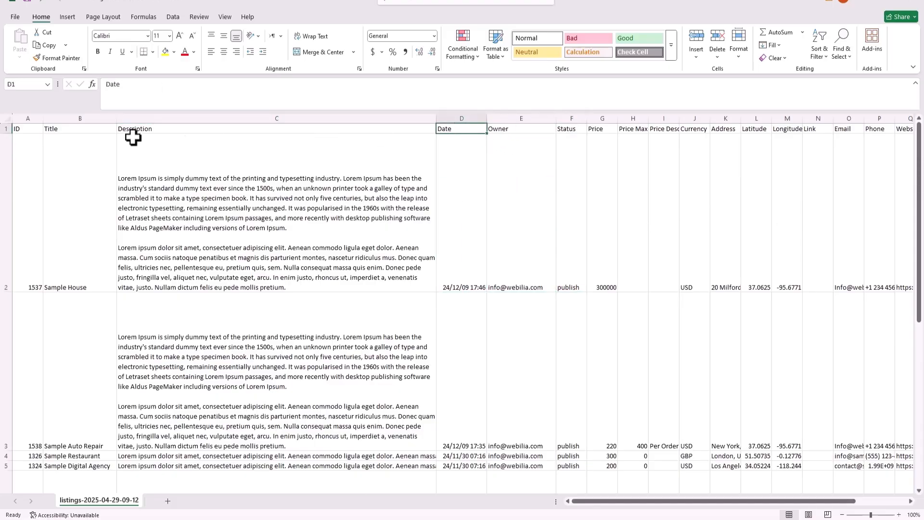
pyautogui.click(222, 130)
pyautogui.click(28, 191)
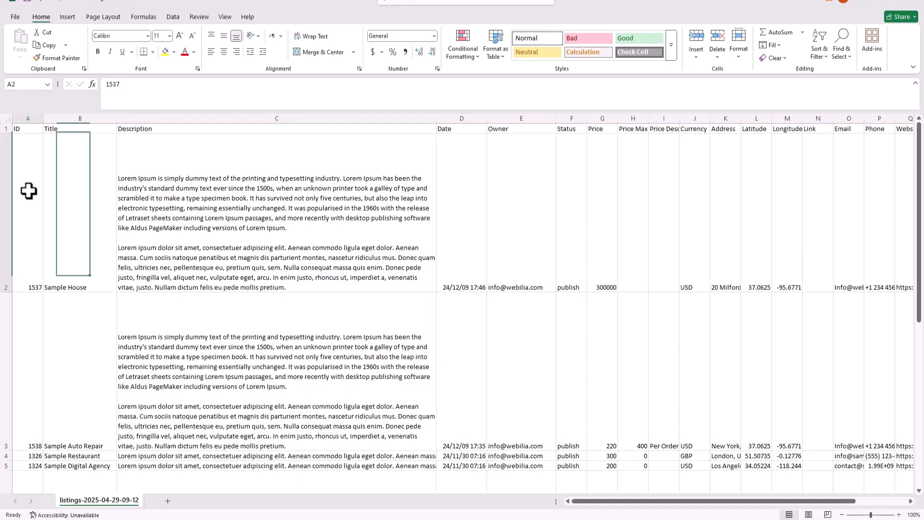
pyautogui.click(78, 252)
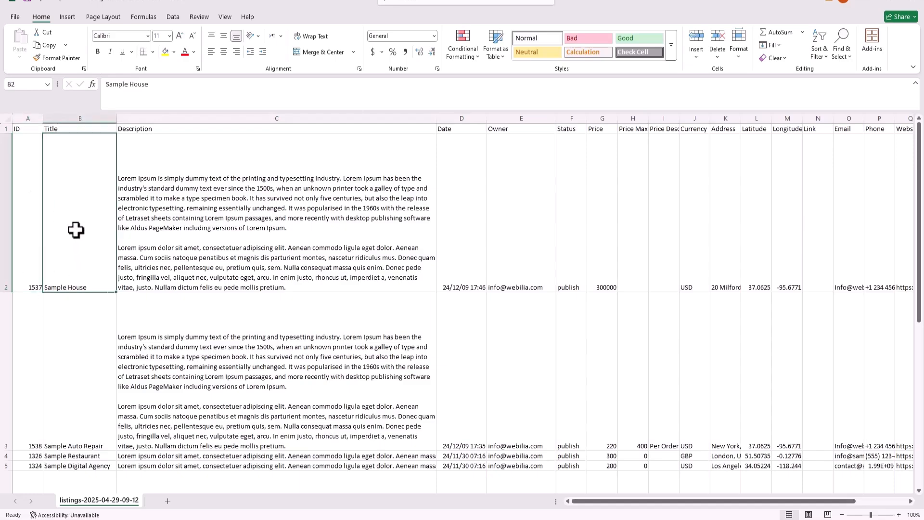
pyautogui.click(196, 229)
pyautogui.click(467, 200)
pyautogui.click(519, 201)
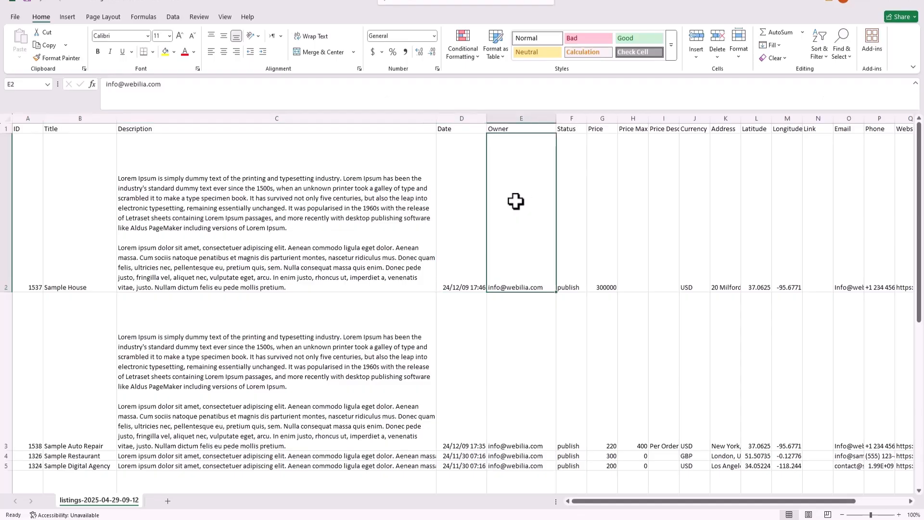
# Step: Widen the Phone column in the listings CSV sheet and inspect the first listing's Status and Price cells
pyautogui.moveTo(615, 504); pyautogui.dragTo(670, 501)
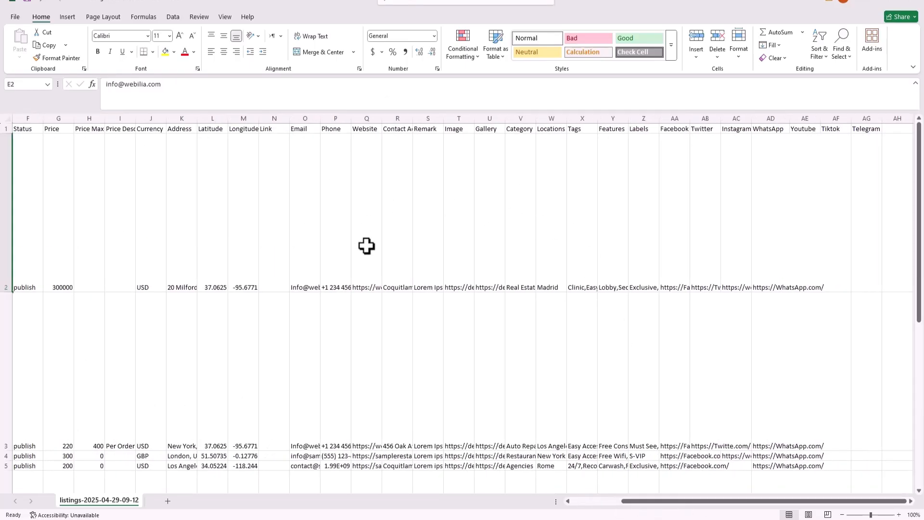
pyautogui.moveTo(352, 118); pyautogui.dragTo(370, 118)
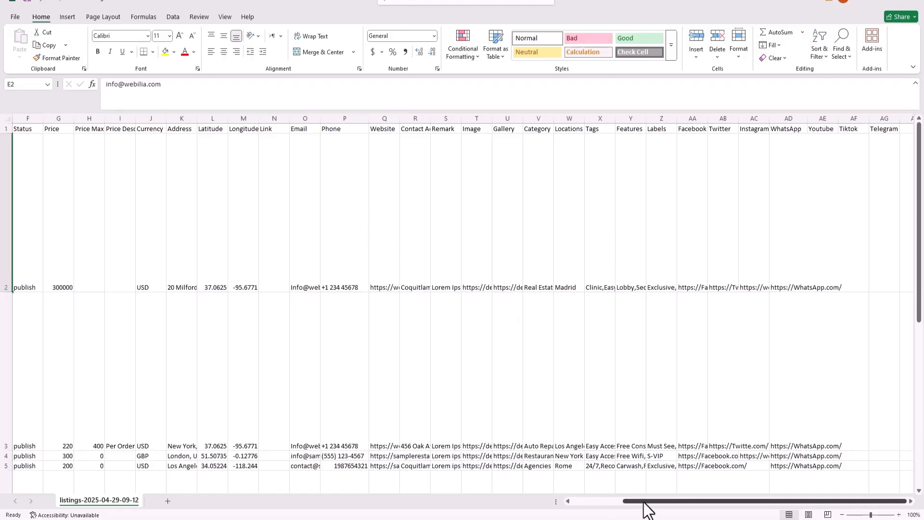
pyautogui.moveTo(646, 507); pyautogui.dragTo(582, 507)
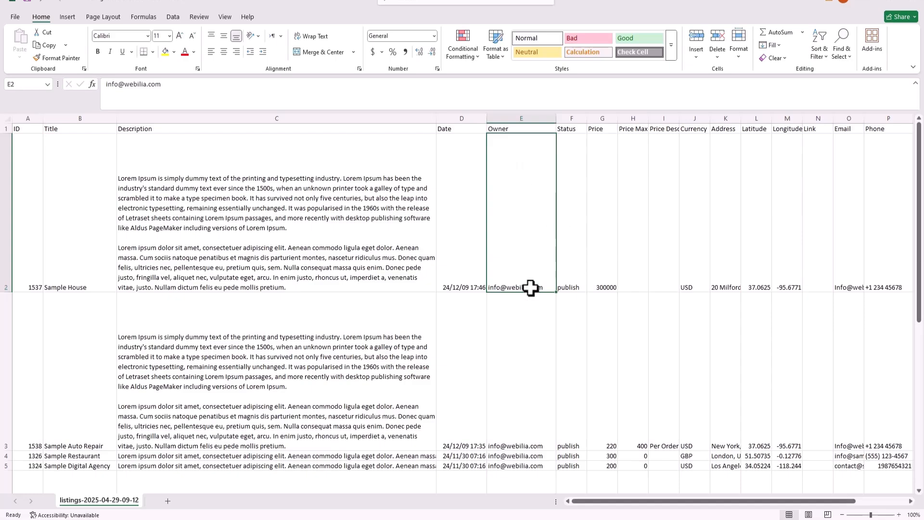
pyautogui.click(574, 270)
pyautogui.click(627, 259)
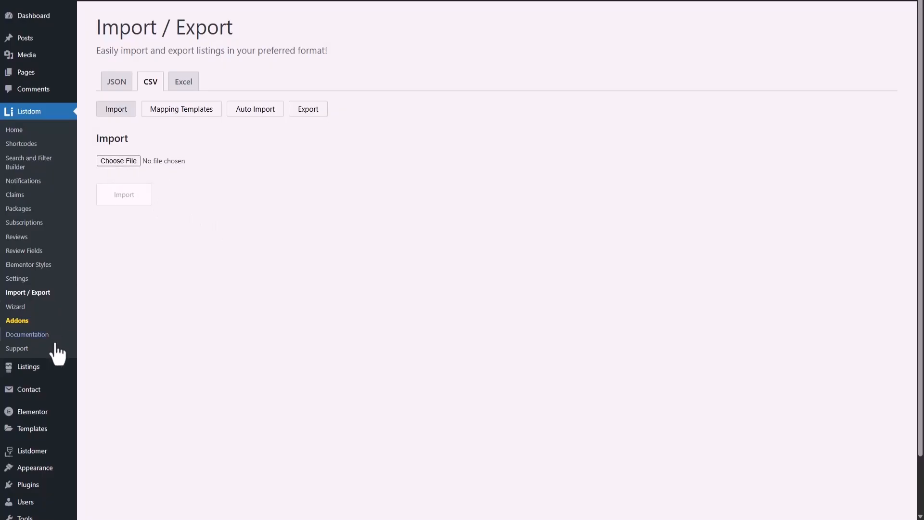
# Step: Switch back to WordPress and move all existing listings to the trash with a bulk action
pyautogui.click(30, 367)
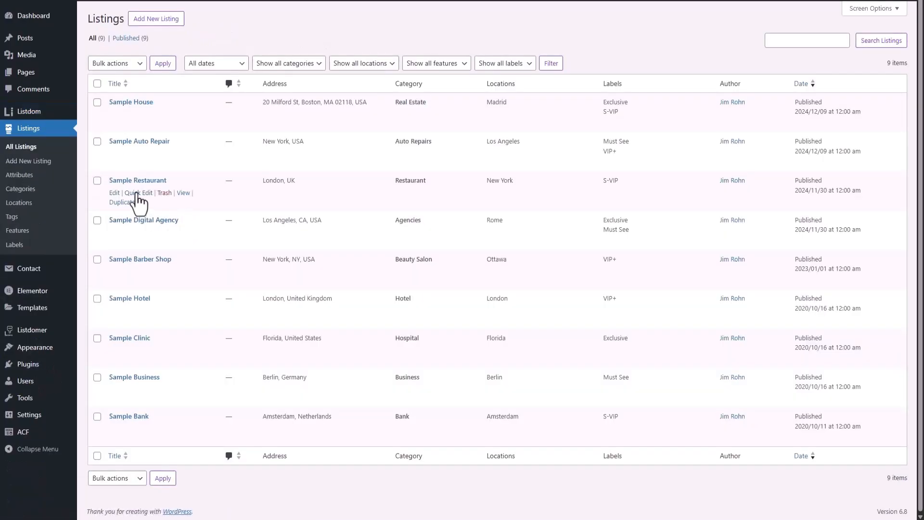
pyautogui.click(97, 84)
pyautogui.click(119, 65)
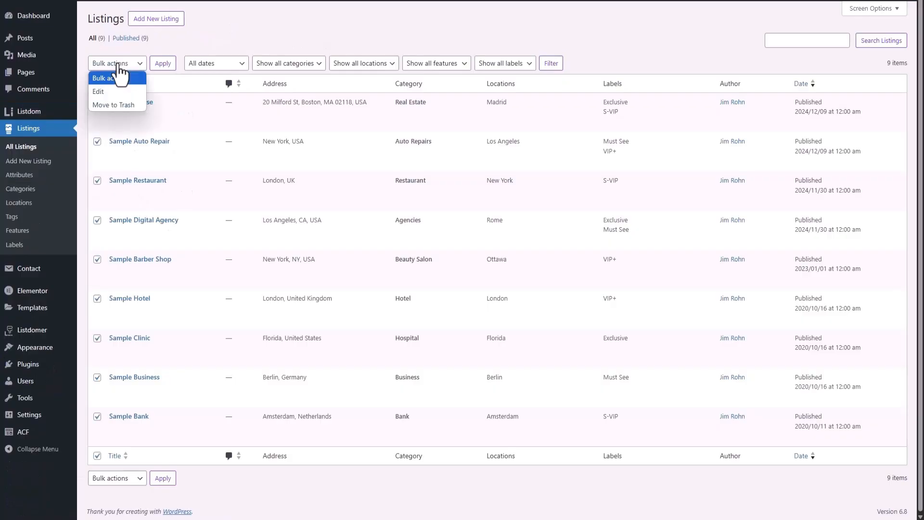
pyautogui.click(106, 105)
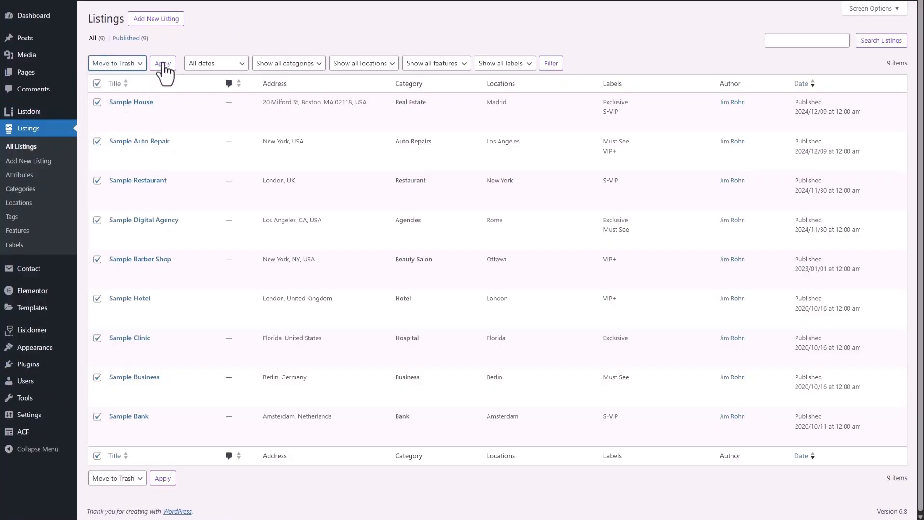
pyautogui.click(163, 65)
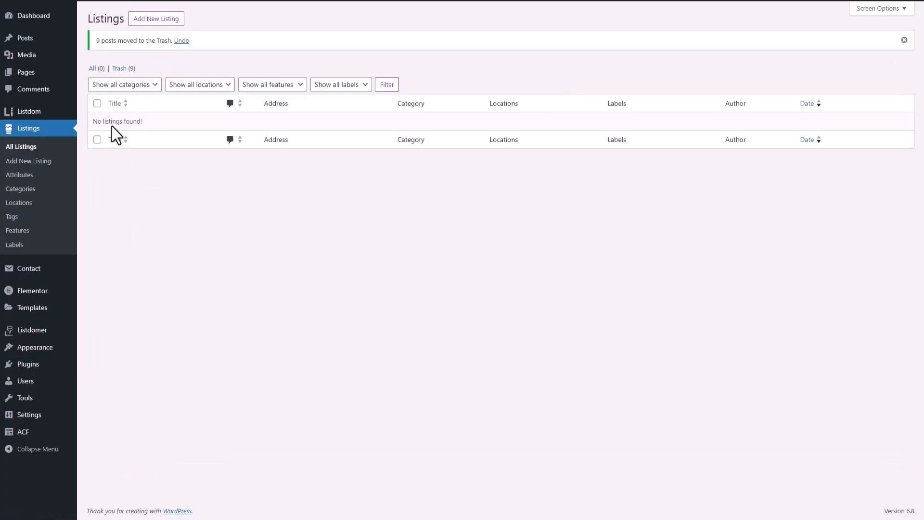
pyautogui.moveTo(68, 114)
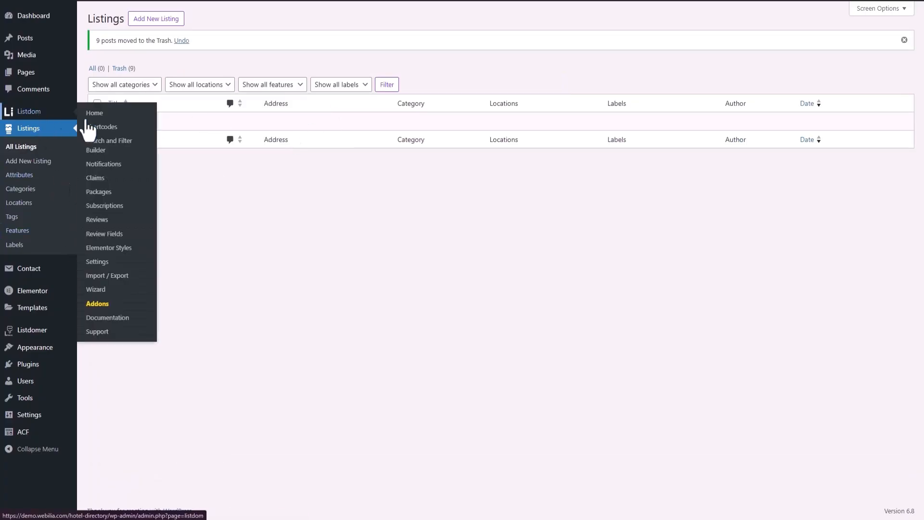
pyautogui.click(99, 276)
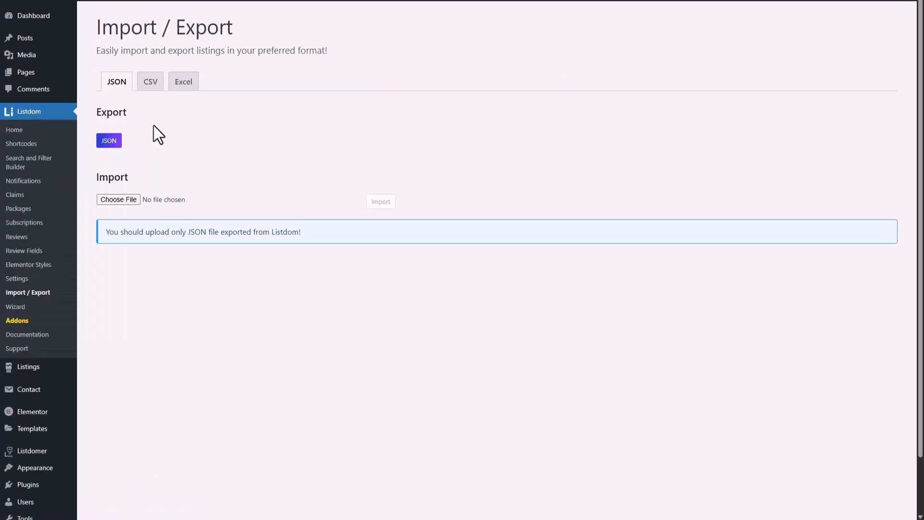
pyautogui.click(150, 82)
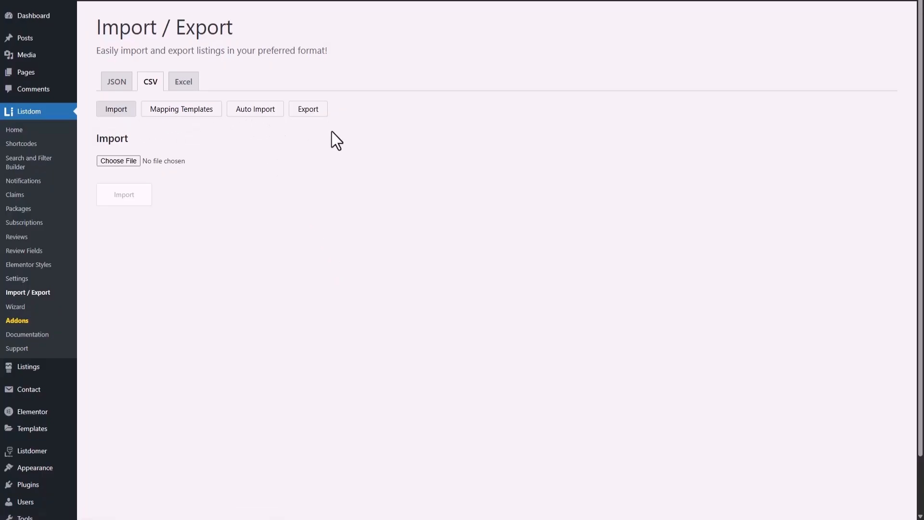
pyautogui.click(125, 162)
pyautogui.doubleClick(73, 51)
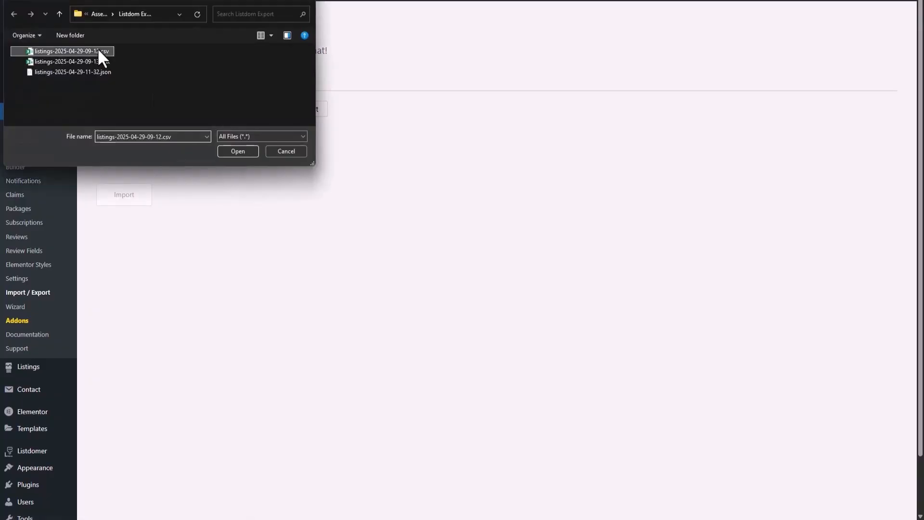
# Step: Review the CSV mapping form, including the Listdom fields, their types, mapping choices and default values
pyautogui.scroll(-3, 313, 225)
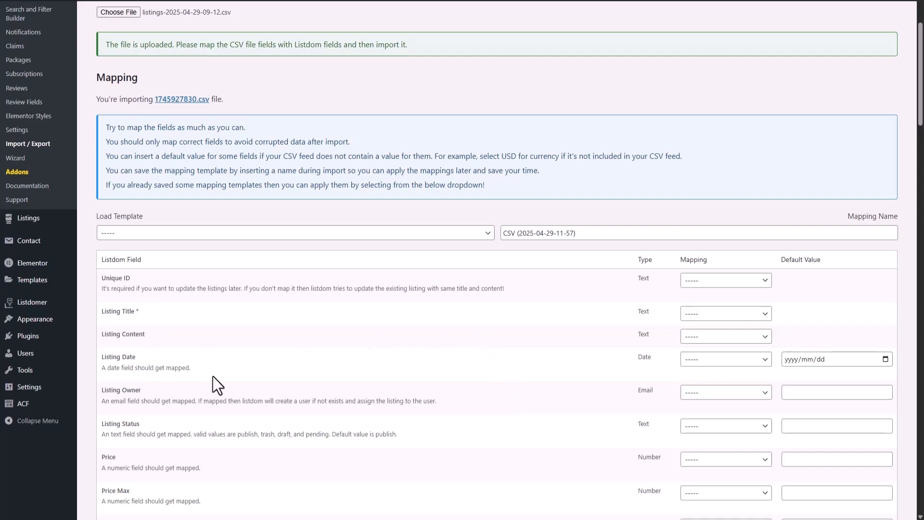
pyautogui.scroll(-1, 778, 375)
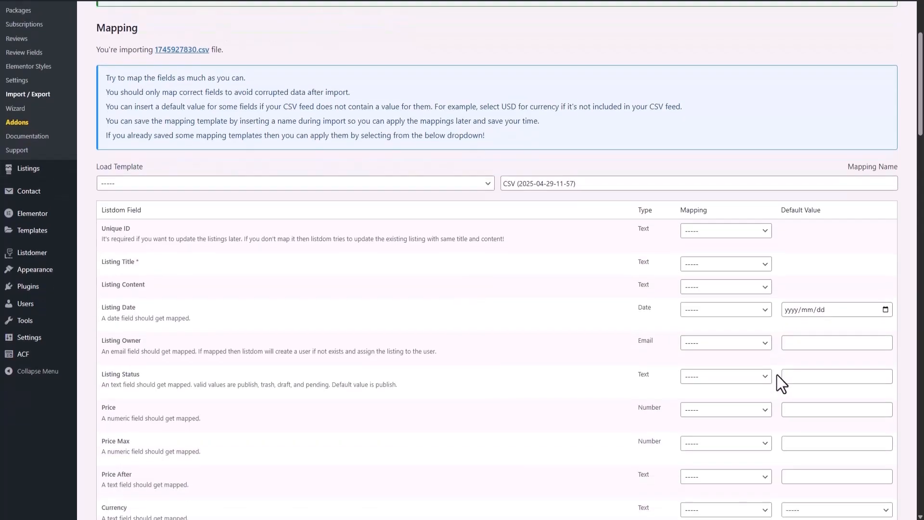
pyautogui.scroll(-1, 781, 383)
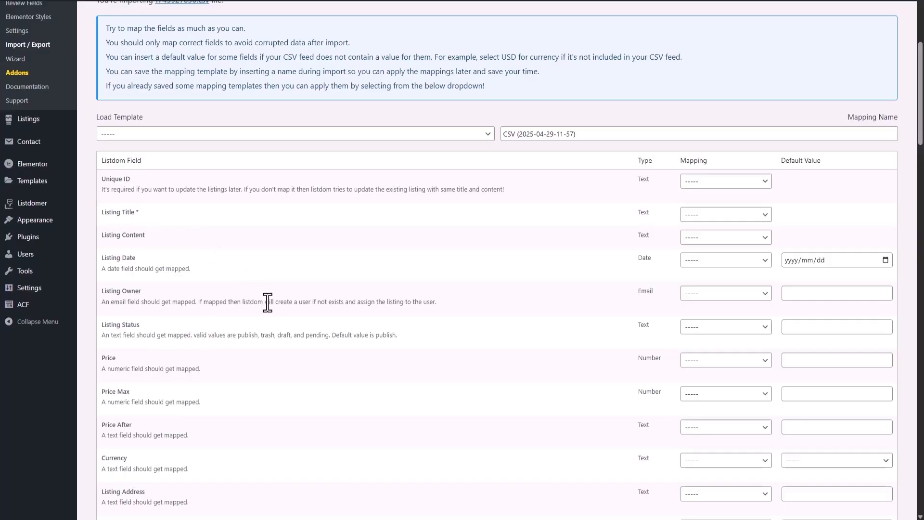
pyautogui.scroll(-1, 319, 313)
pyautogui.scroll(-5, 317, 313)
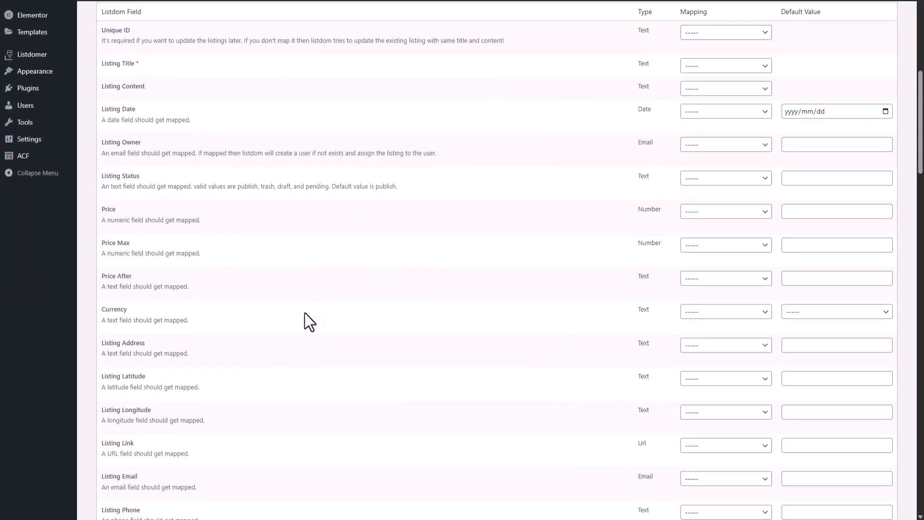
pyautogui.scroll(8, 305, 312)
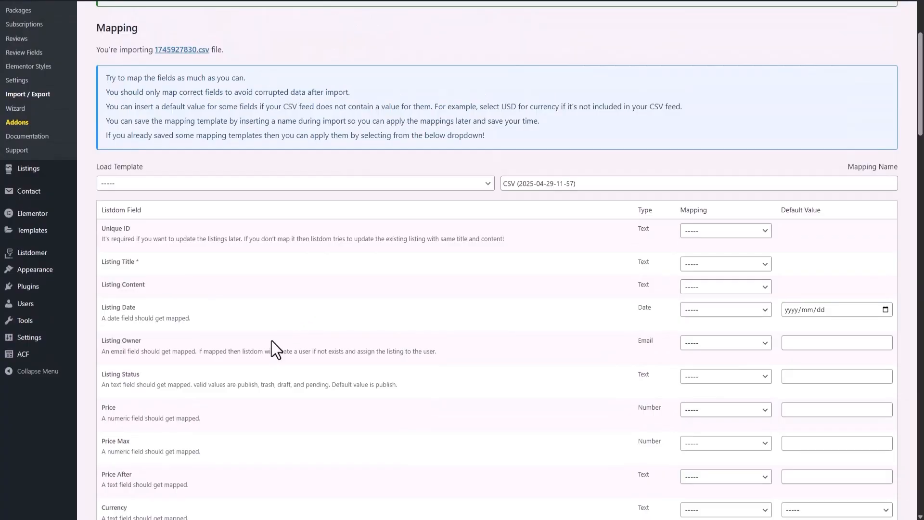
pyautogui.scroll(-4, 265, 343)
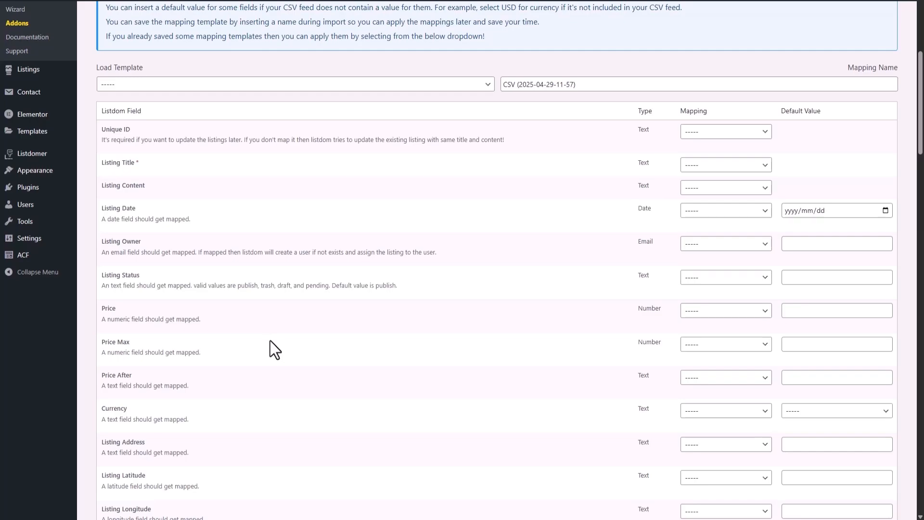
pyautogui.scroll(-12, 270, 343)
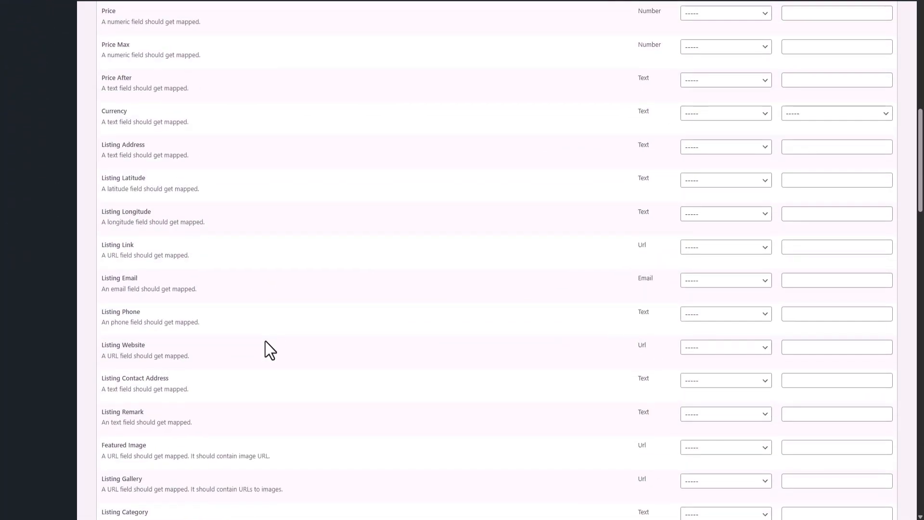
pyautogui.scroll(-15, 265, 341)
pyautogui.scroll(-20, 257, 368)
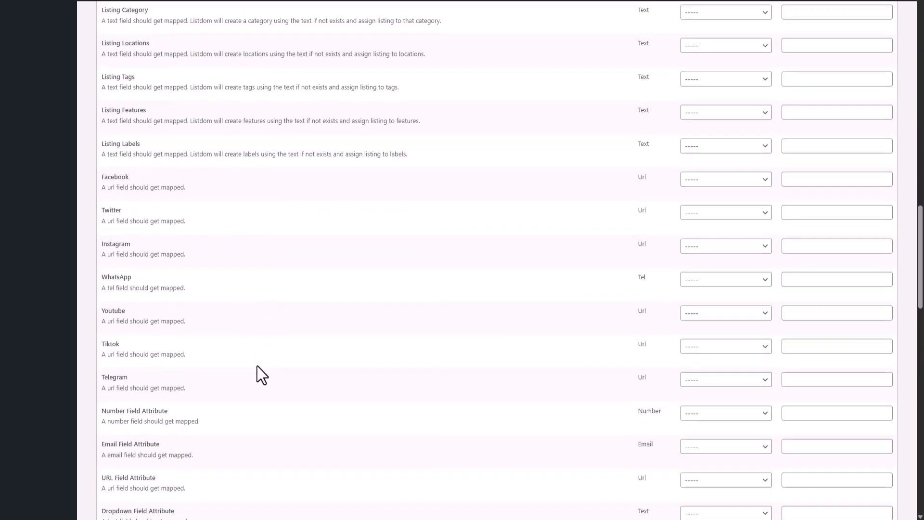
pyautogui.scroll(20, 256, 363)
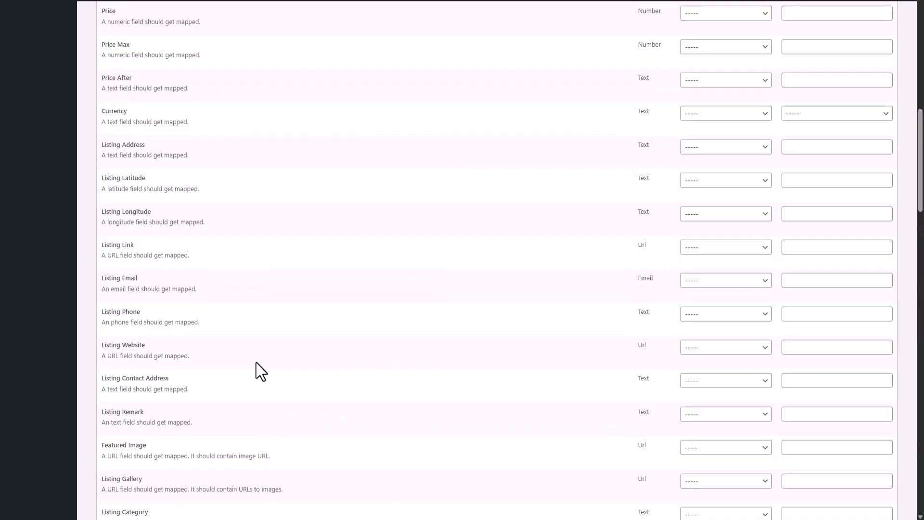
pyautogui.scroll(12, 257, 364)
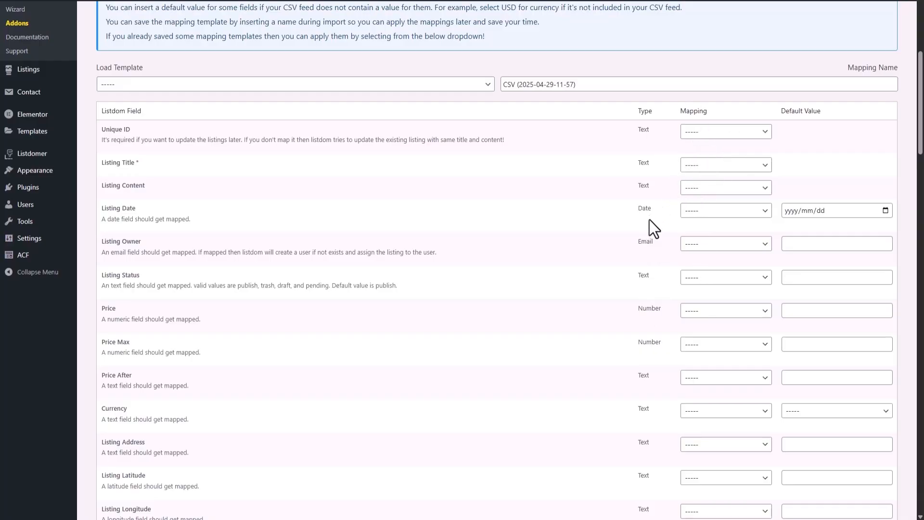
# Step: Map the Unique ID field to the ID column and the Listing Title field to the Title column
pyautogui.click(694, 133)
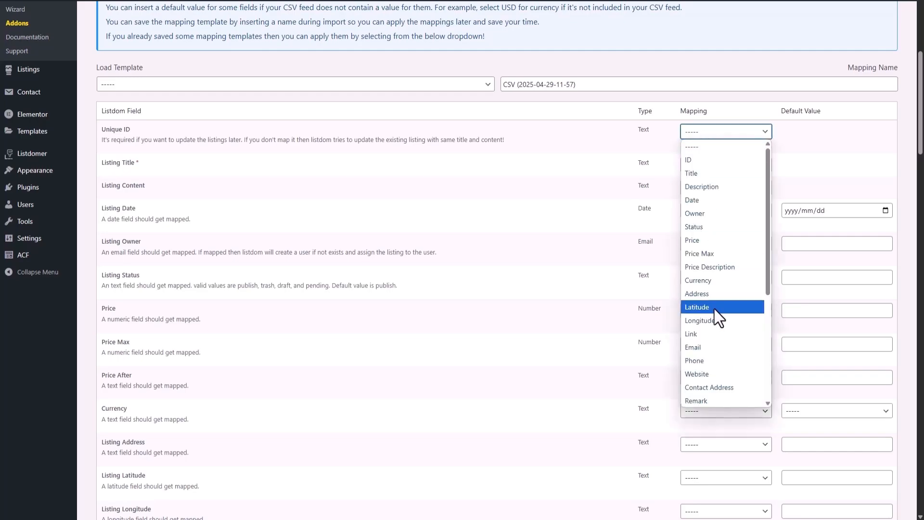
pyautogui.scroll(-3, 714, 374)
pyautogui.scroll(3, 725, 364)
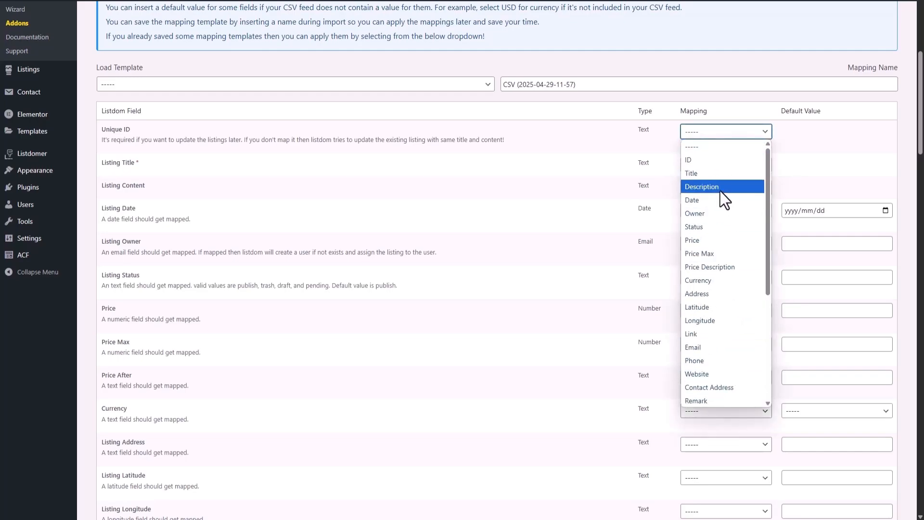
pyautogui.click(709, 160)
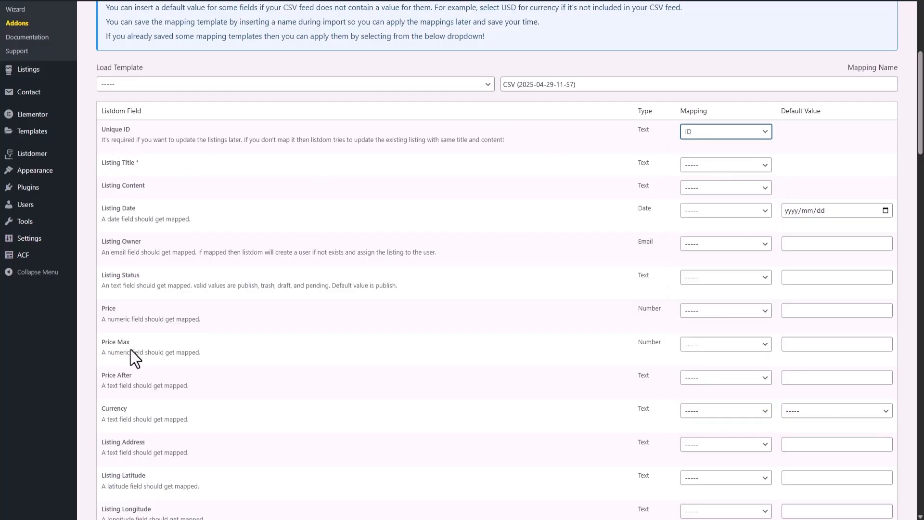
pyautogui.click(707, 132)
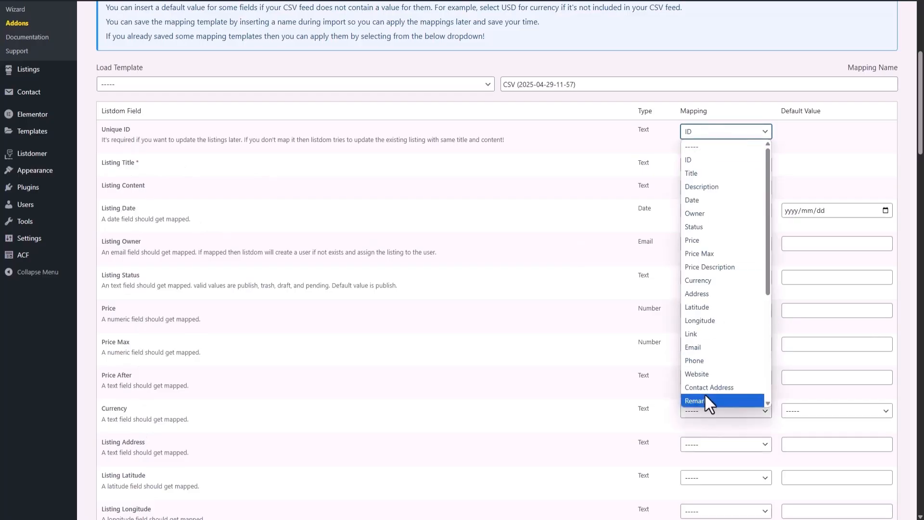
pyautogui.click(599, 196)
pyautogui.click(711, 164)
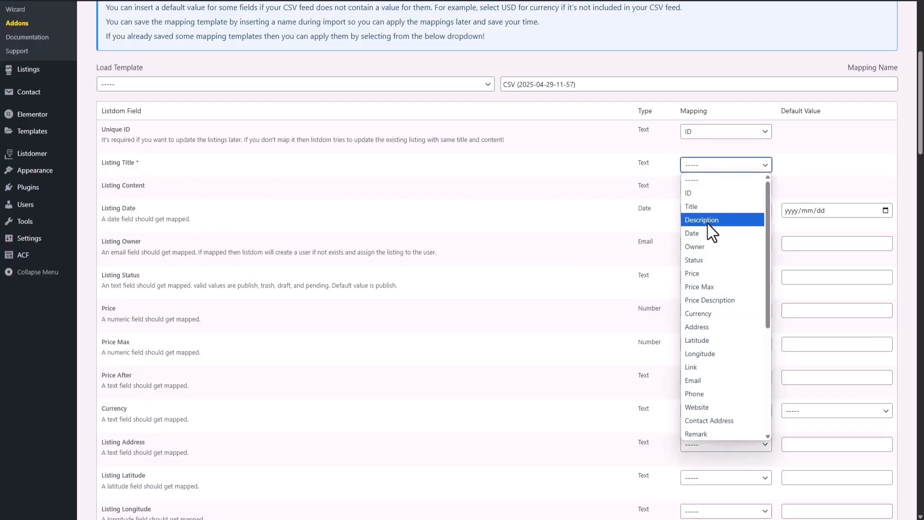
pyautogui.click(704, 207)
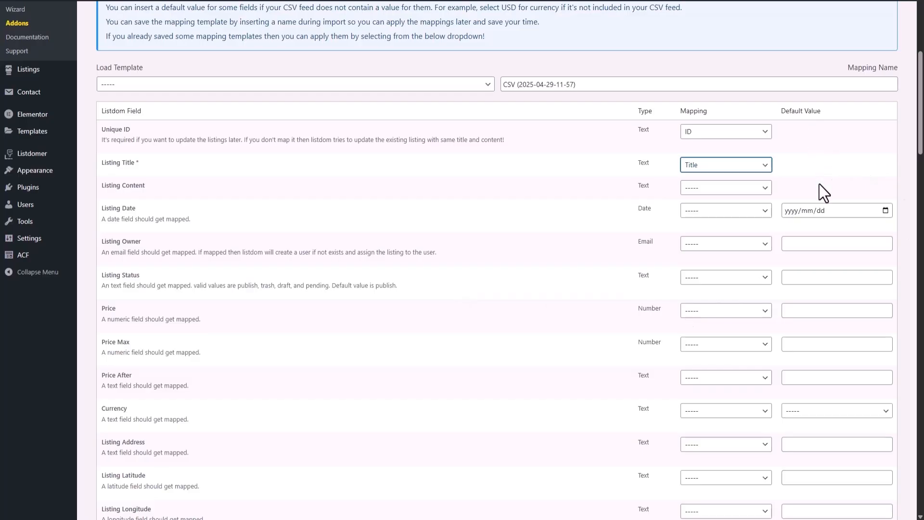
# Step: Examine the default value choices offered for the Currency field without selecting one
pyautogui.scroll(-2, 827, 314)
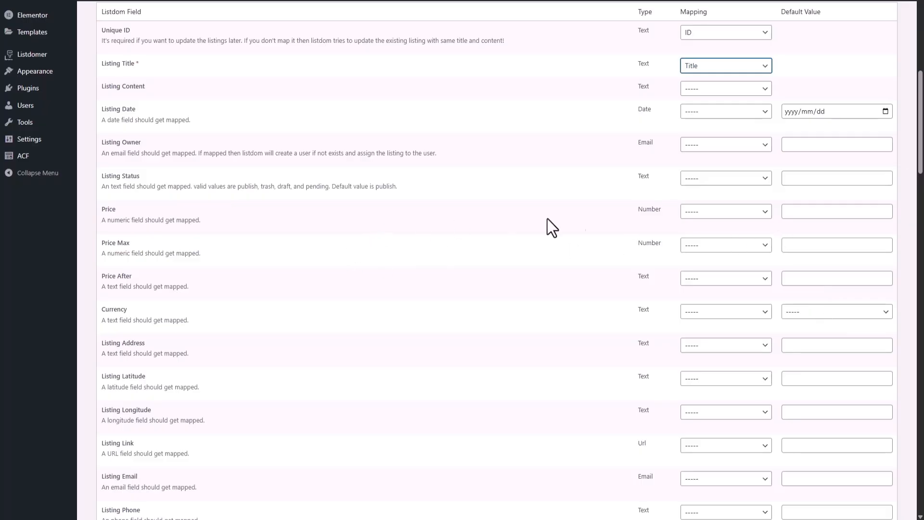
pyautogui.click(818, 312)
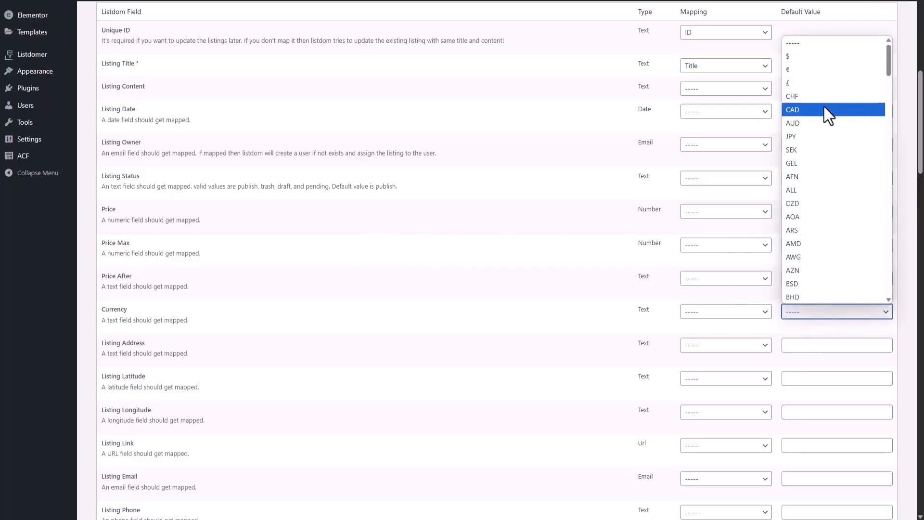
pyautogui.click(584, 252)
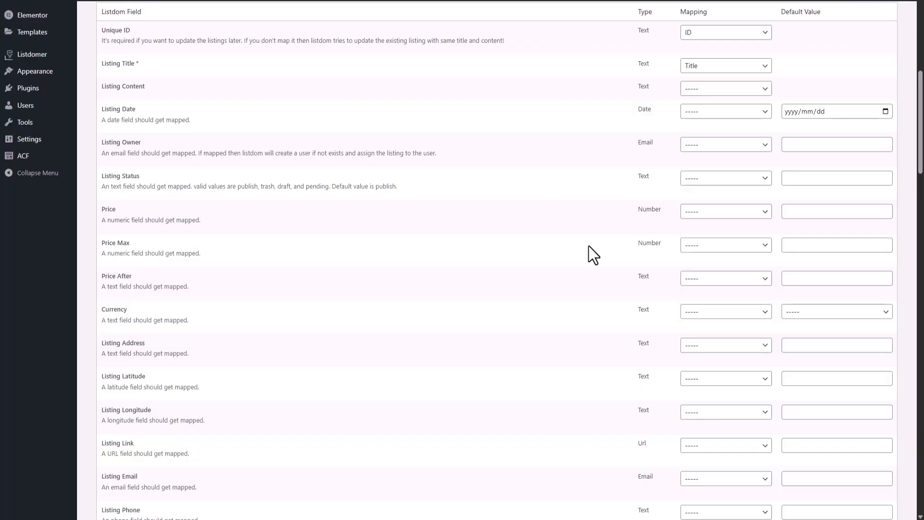
# Step: Review the basic listing fields in the mapping form, such as date, owner, status, price, address and contact details
pyautogui.scroll(3, 217, 161)
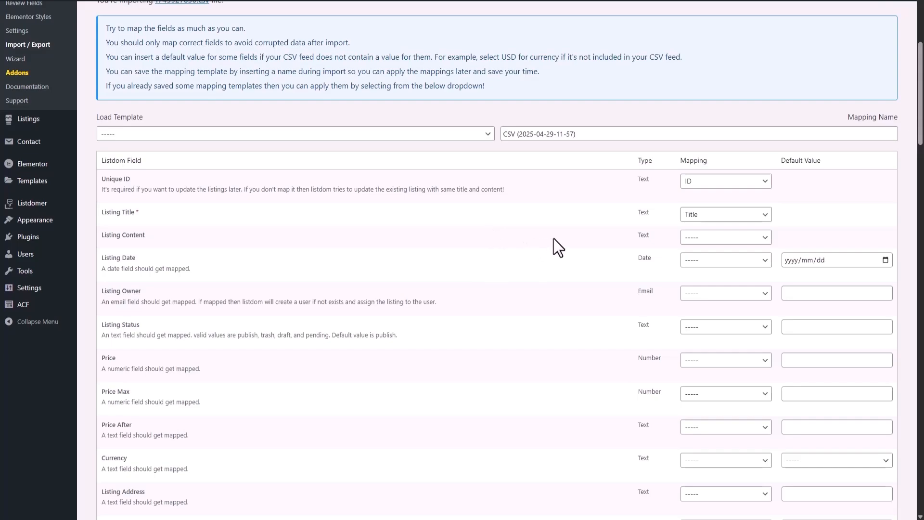
pyautogui.scroll(-1, 157, 177)
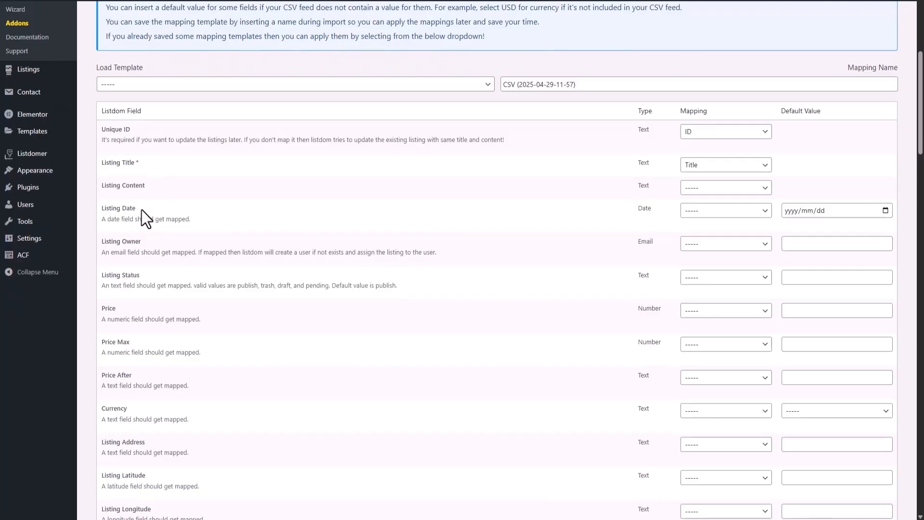
pyautogui.scroll(-1, 139, 198)
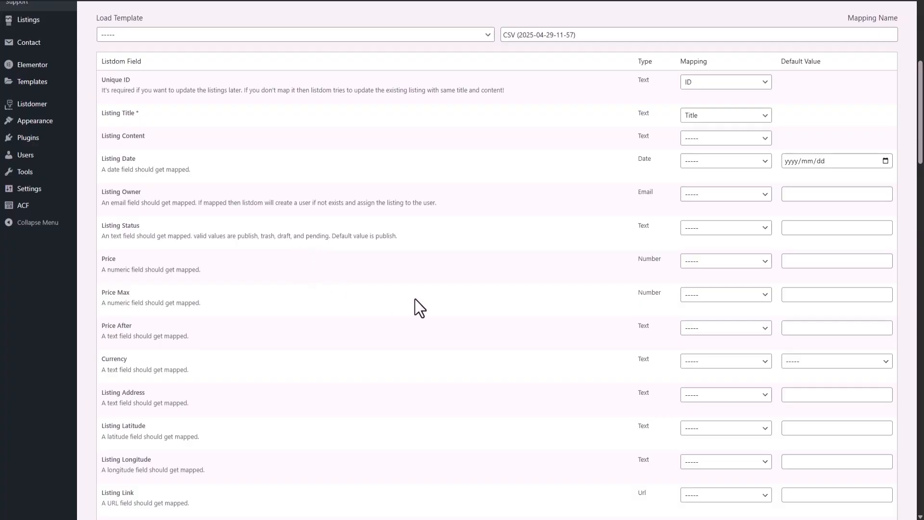
pyautogui.scroll(-1, 415, 299)
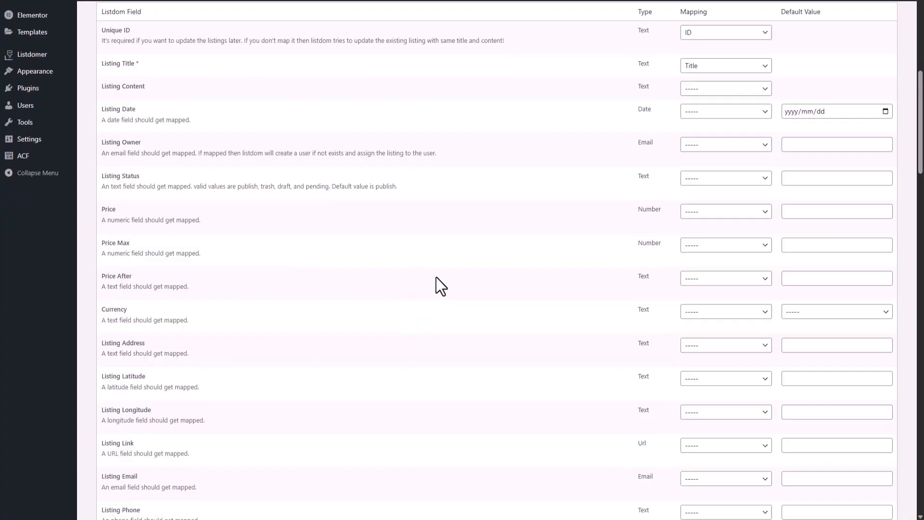
pyautogui.scroll(-1, 437, 277)
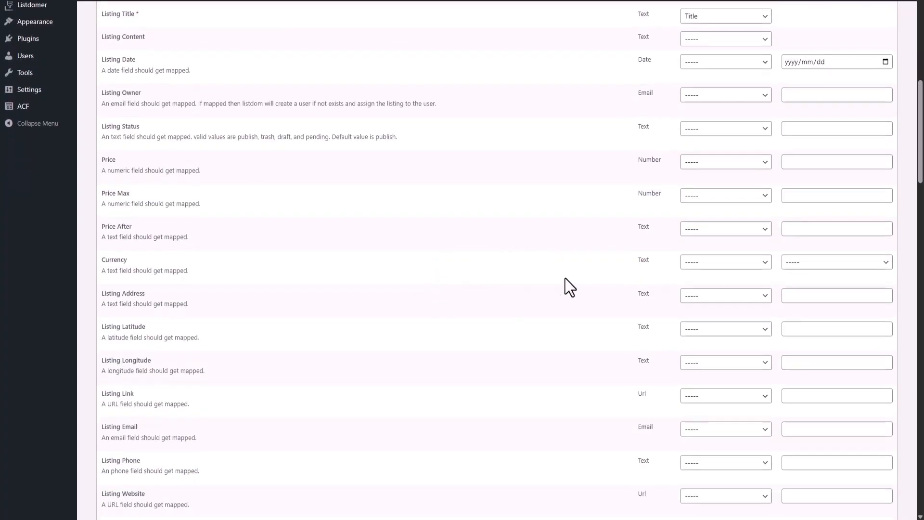
pyautogui.scroll(-2, 273, 319)
pyautogui.scroll(-2, 274, 313)
pyautogui.scroll(1, 275, 311)
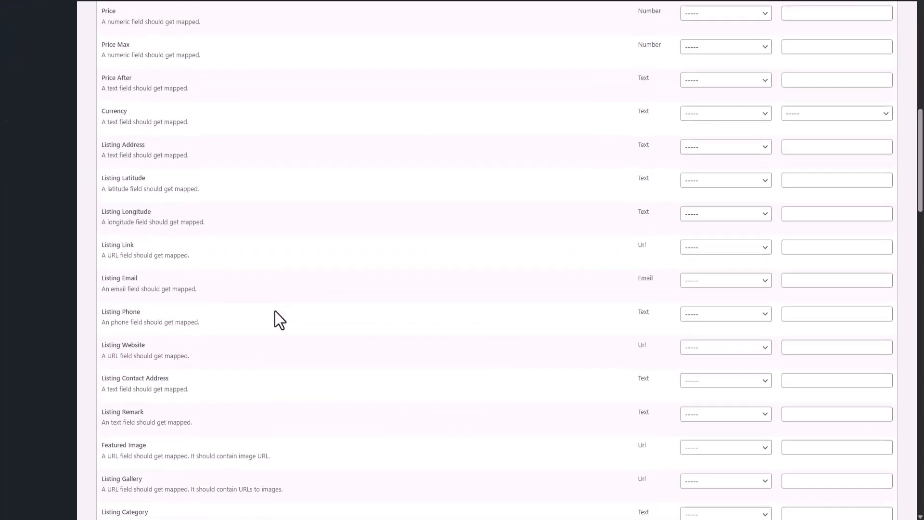
# Step: Review the remaining mapping fields, covering images, categories, locations, tags, social links, custom attributes, ACF fields and Visible Until
pyautogui.scroll(-2, 275, 311)
pyautogui.scroll(-3, 276, 315)
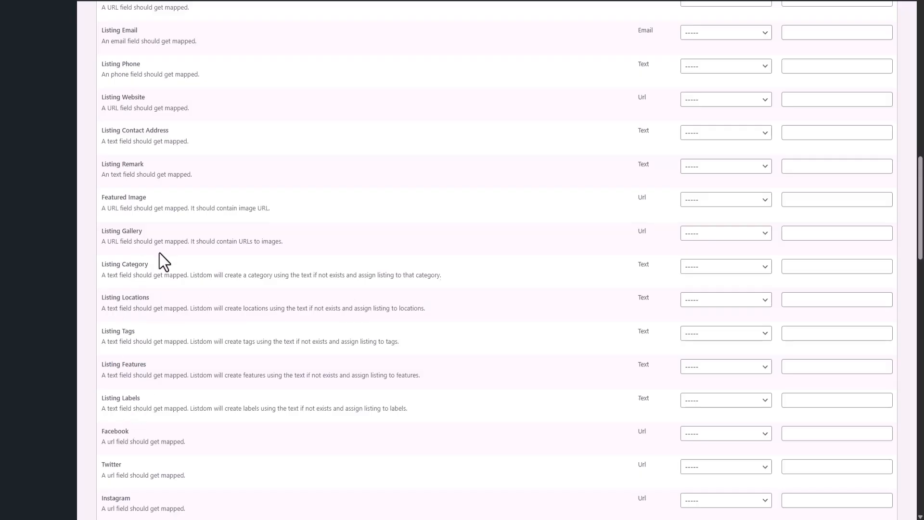
pyautogui.scroll(1, 149, 255)
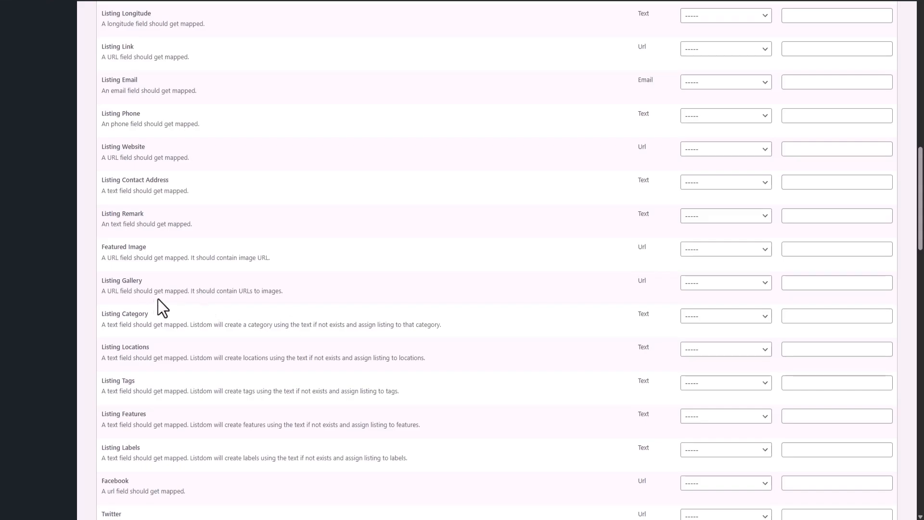
pyautogui.scroll(-3, 173, 287)
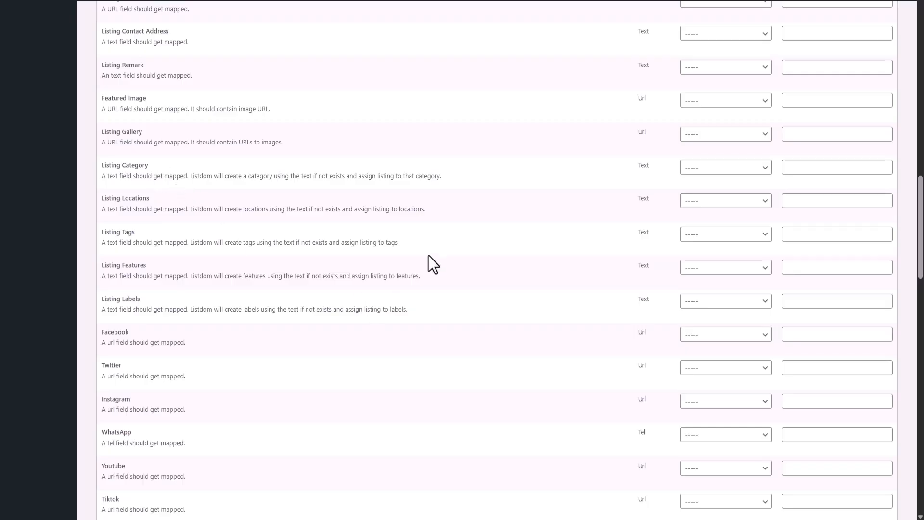
pyautogui.scroll(-1, 444, 255)
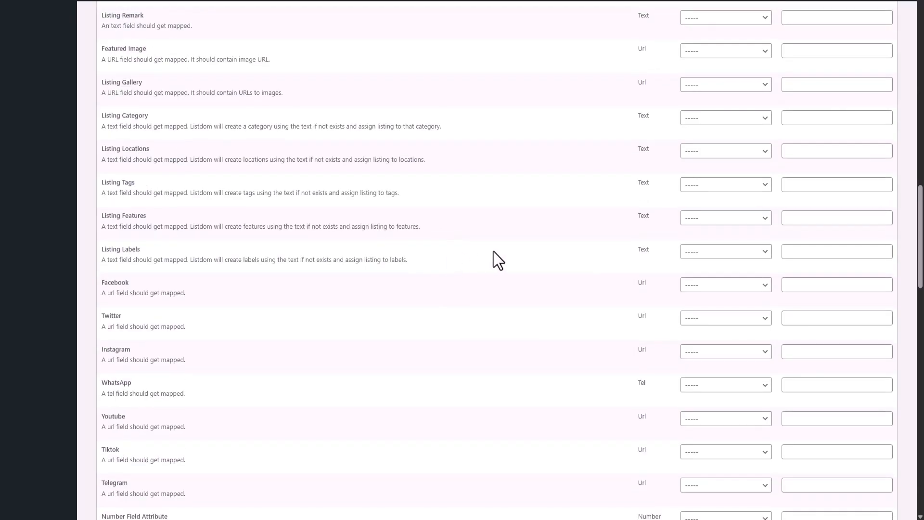
pyautogui.scroll(-3, 493, 252)
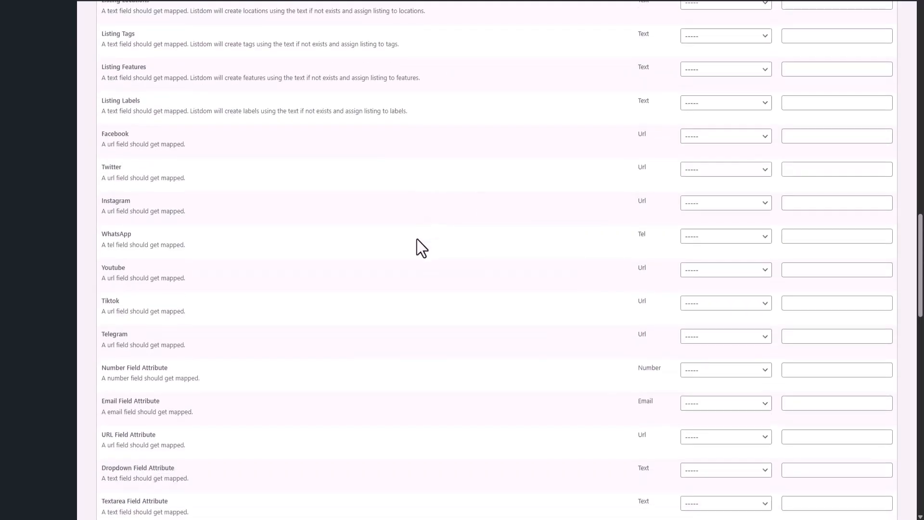
pyautogui.scroll(-3, 417, 239)
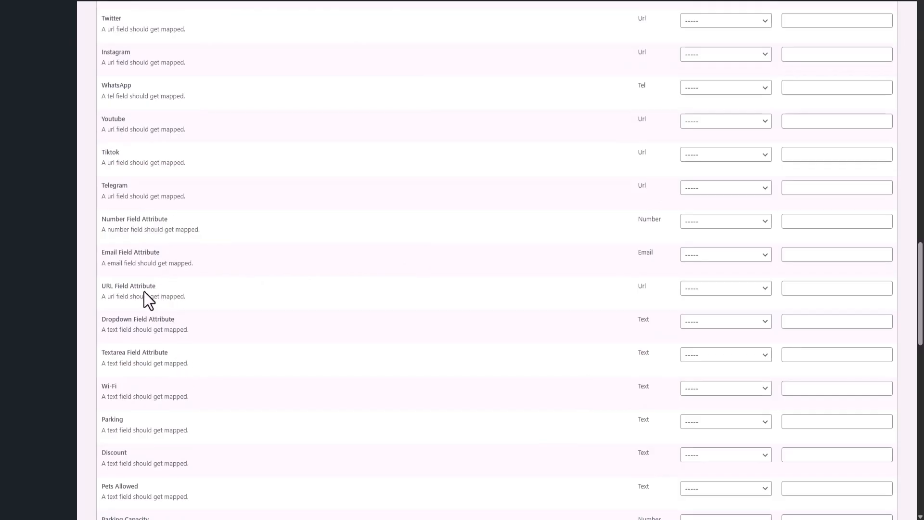
pyautogui.scroll(-4, 179, 287)
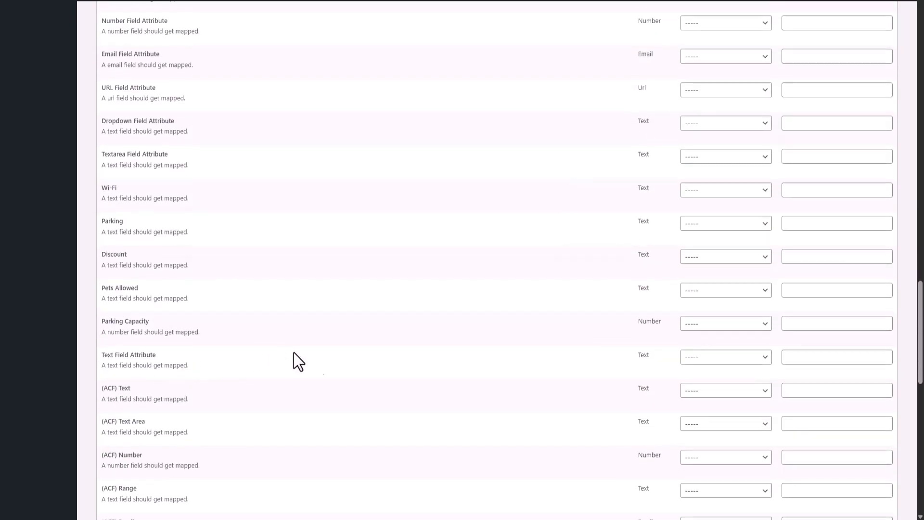
pyautogui.scroll(-14, 365, 355)
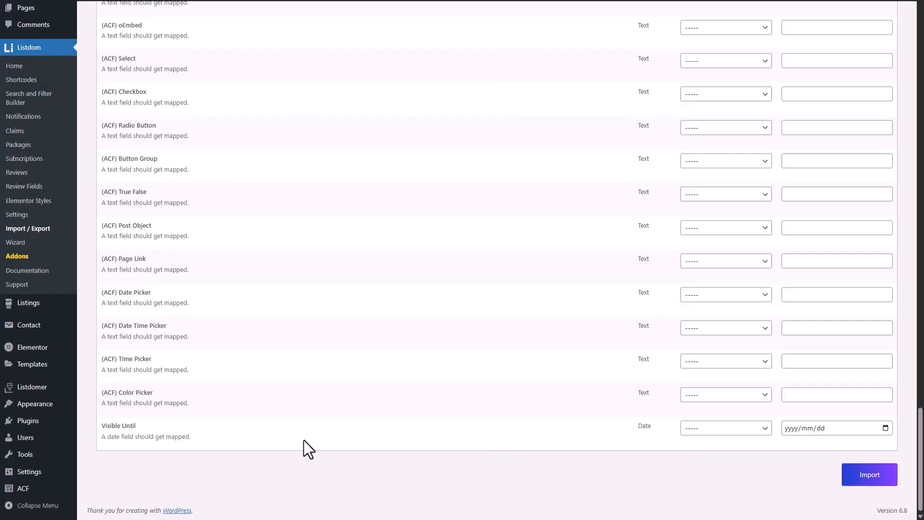
# Step: Inspect the Mapping Name field and the saved templates available under Load Template, leaving no template selected
pyautogui.scroll(20, 479, 354)
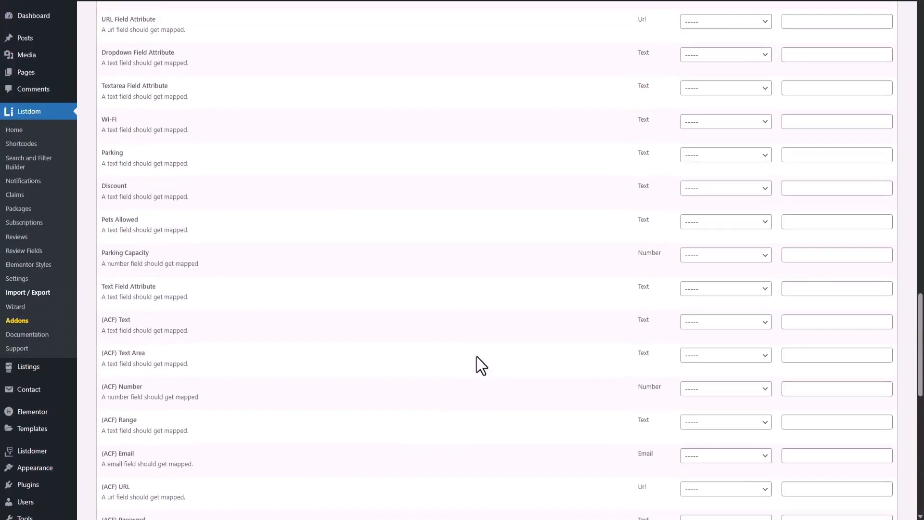
pyautogui.scroll(15, 477, 357)
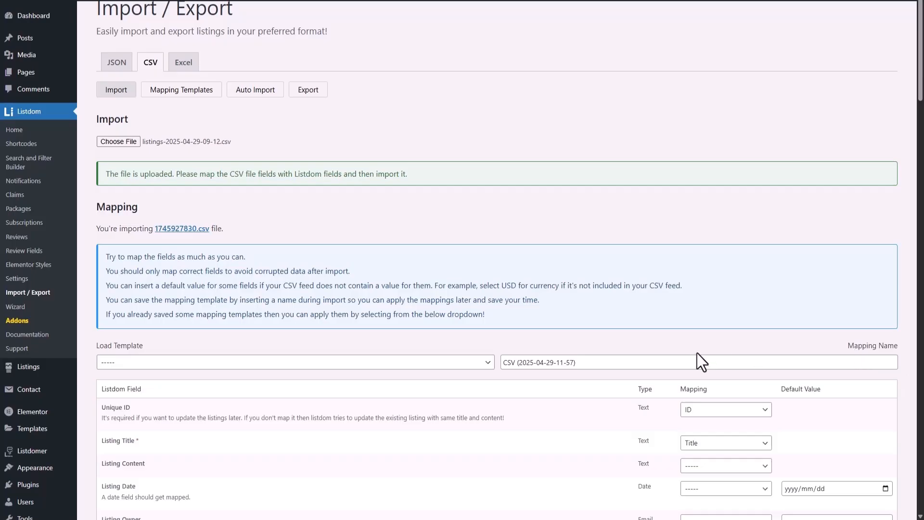
pyautogui.click(549, 366)
pyautogui.tripleClick(548, 366)
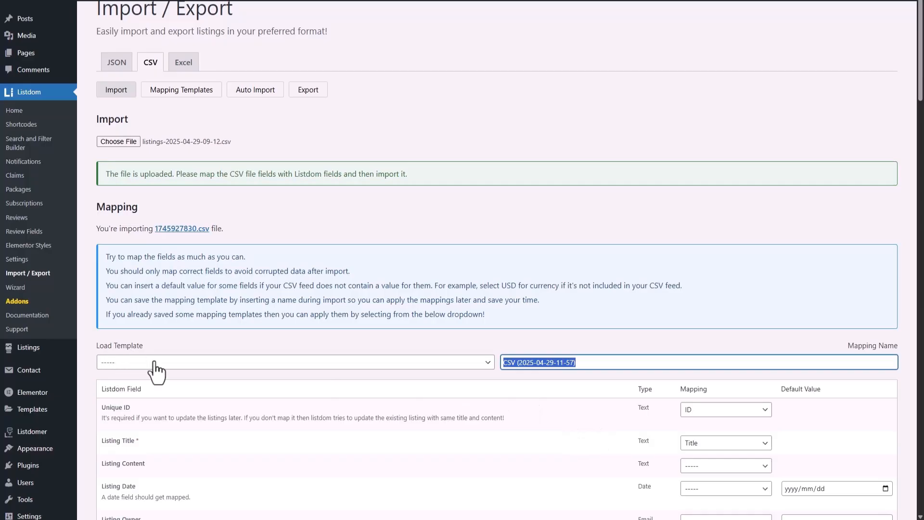
pyautogui.click(171, 362)
pyautogui.click(175, 350)
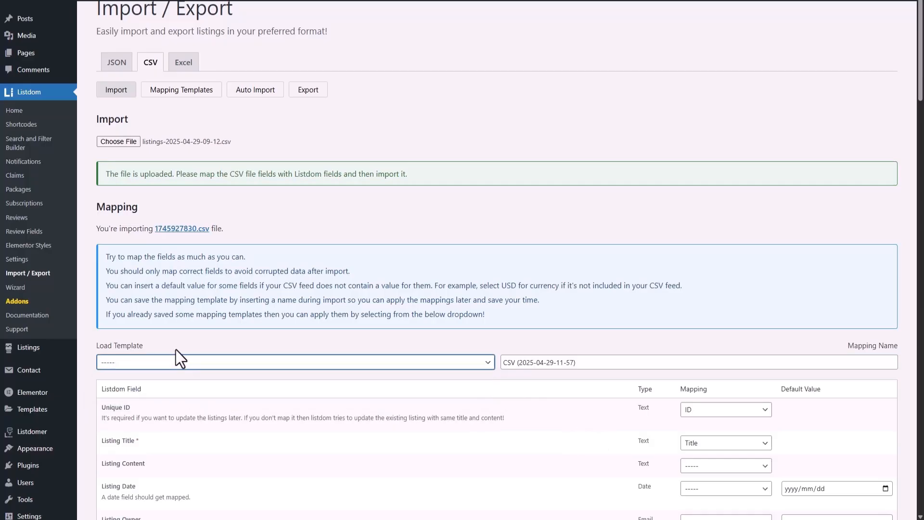
pyautogui.click(207, 366)
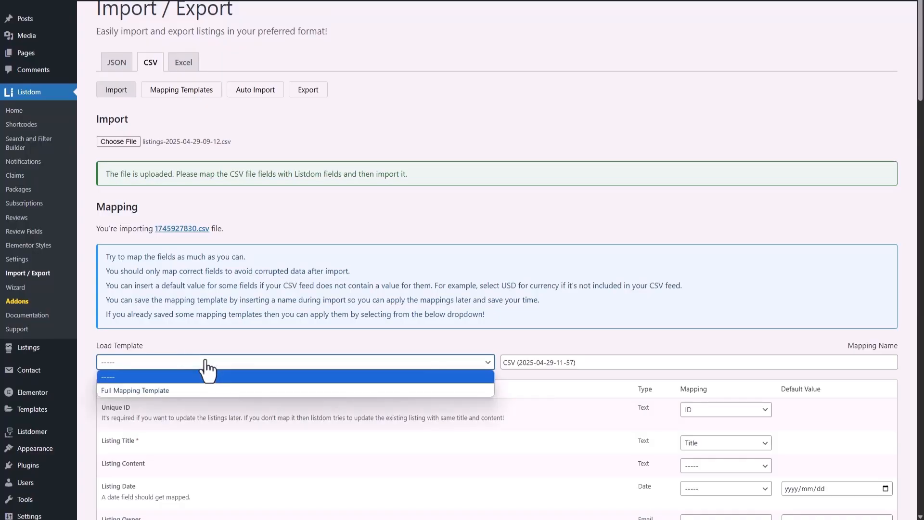
pyautogui.click(218, 344)
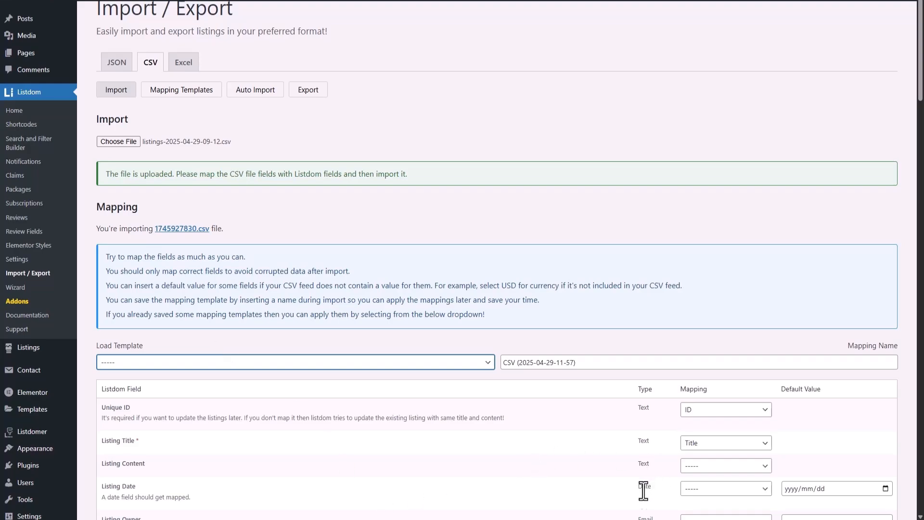
# Step: Look over the mapping fields once more and open the list of saved CSV field mapping templates
pyautogui.scroll(-1, 587, 471)
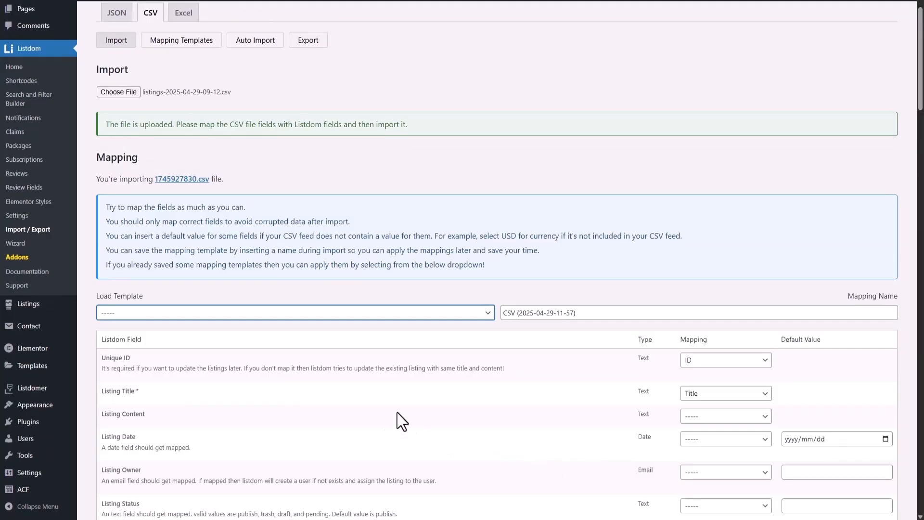
pyautogui.scroll(-15, 199, 385)
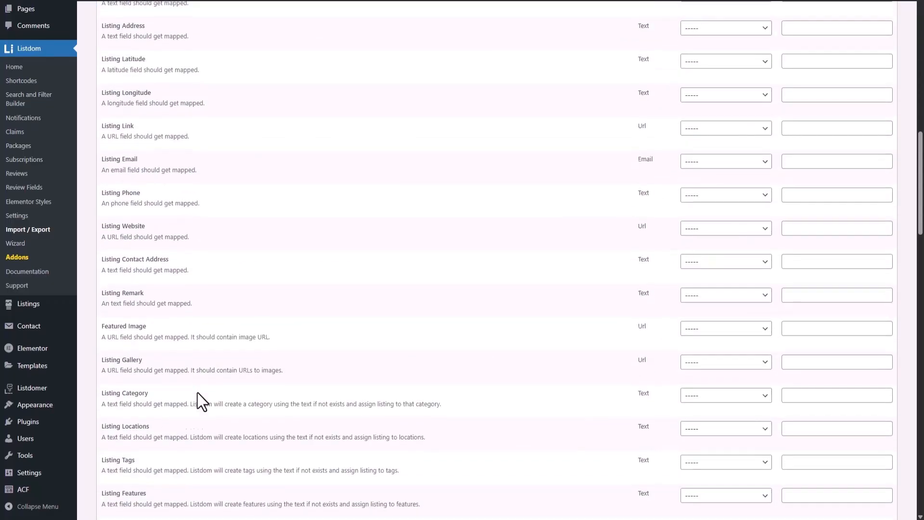
pyautogui.scroll(-6, 199, 393)
pyautogui.scroll(-4, 132, 389)
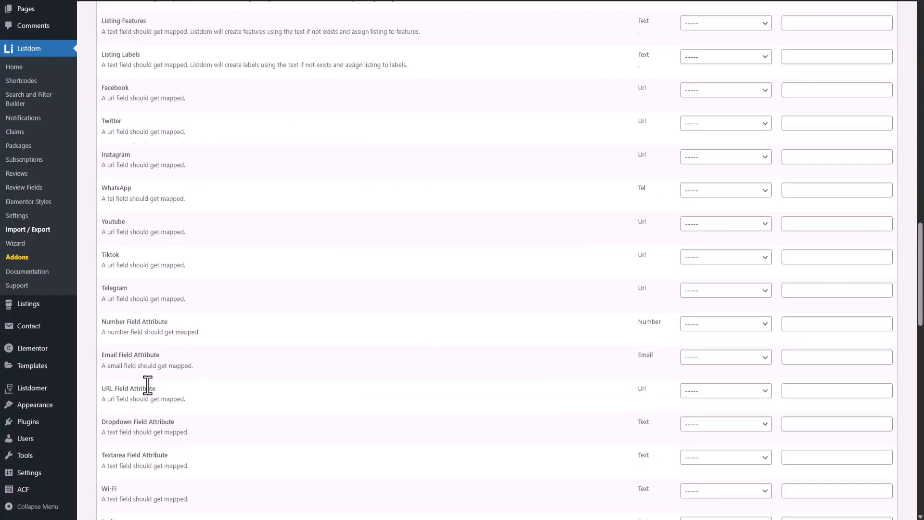
pyautogui.scroll(-4, 145, 419)
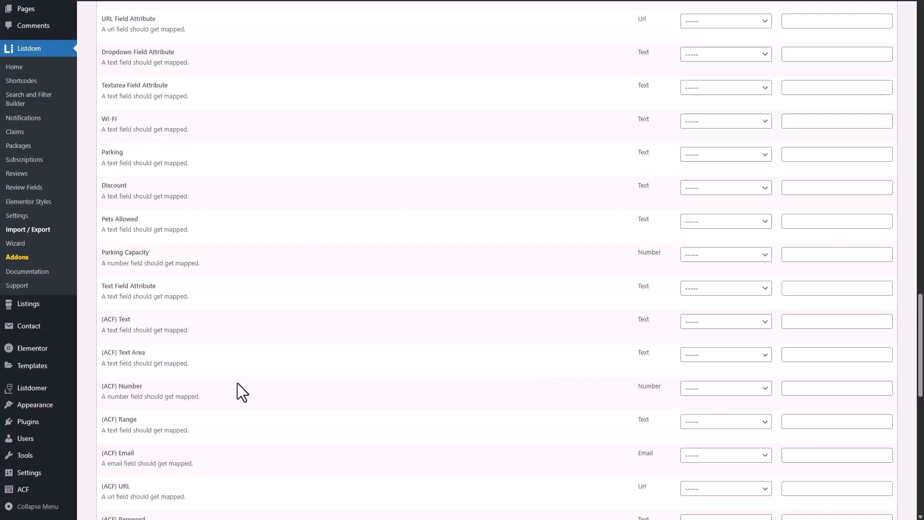
pyautogui.scroll(15, 472, 351)
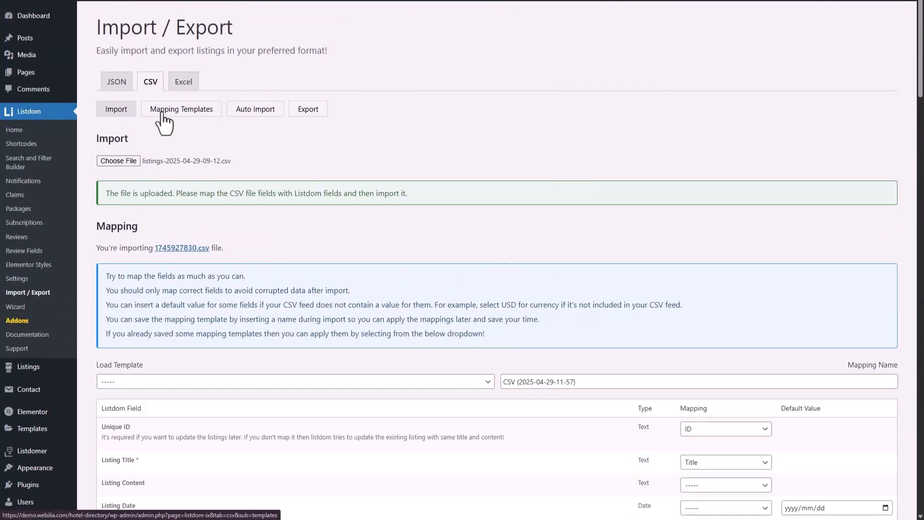
pyautogui.click(179, 117)
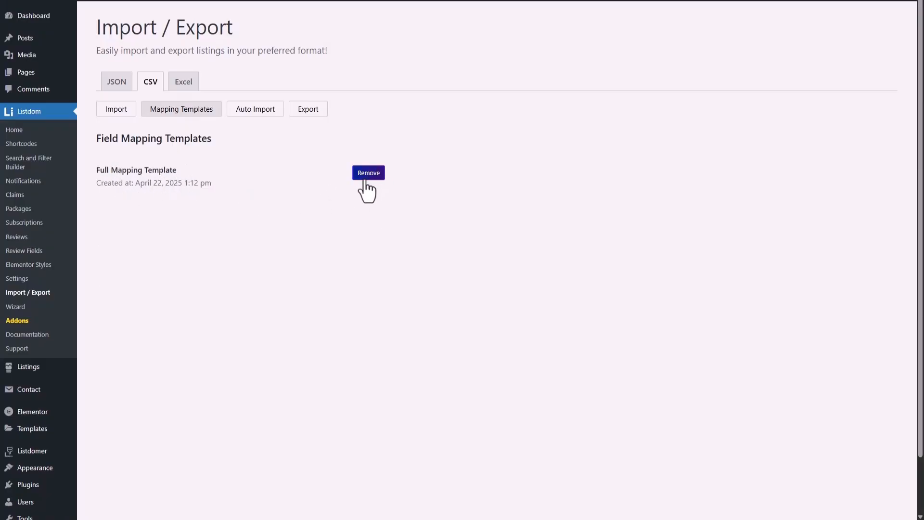
# Step: Examine the CSV Auto Import settings, checking the available Field Mapping and Interval options and the Import Size field without changing them
pyautogui.click(256, 110)
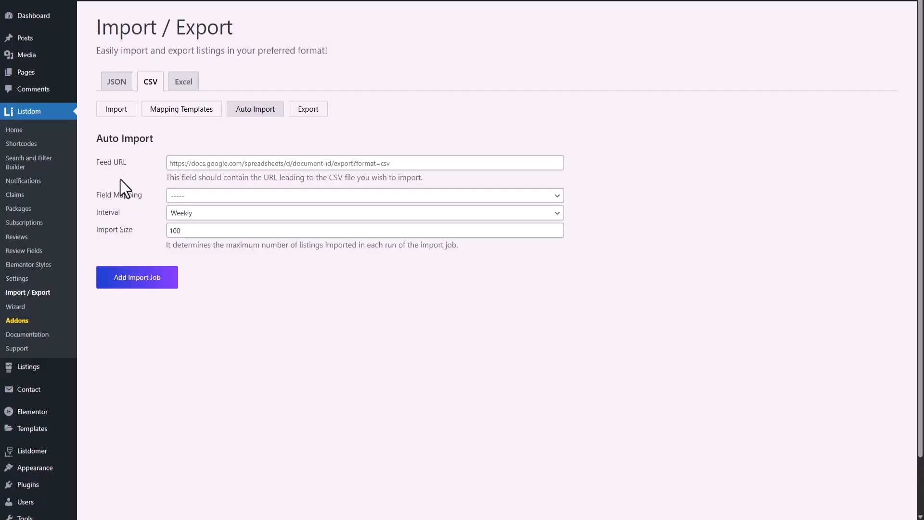
pyautogui.click(178, 196)
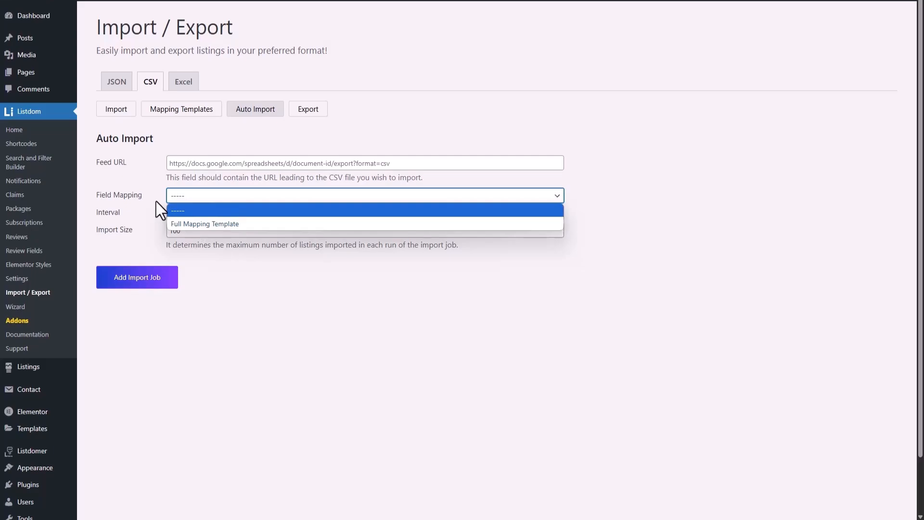
pyautogui.click(156, 202)
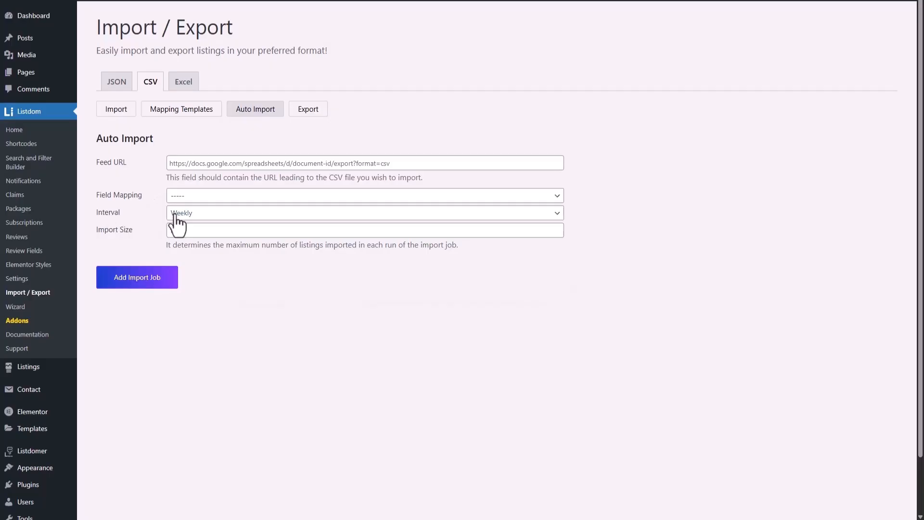
pyautogui.click(176, 214)
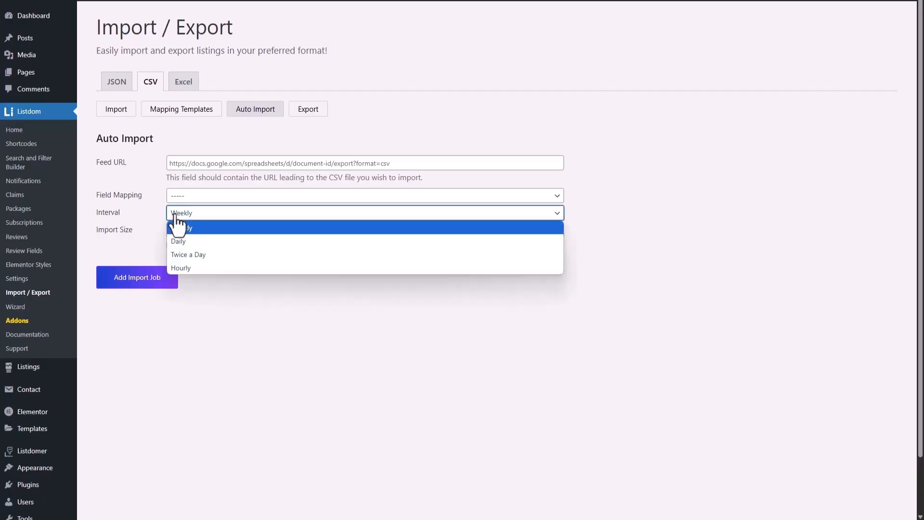
pyautogui.click(143, 212)
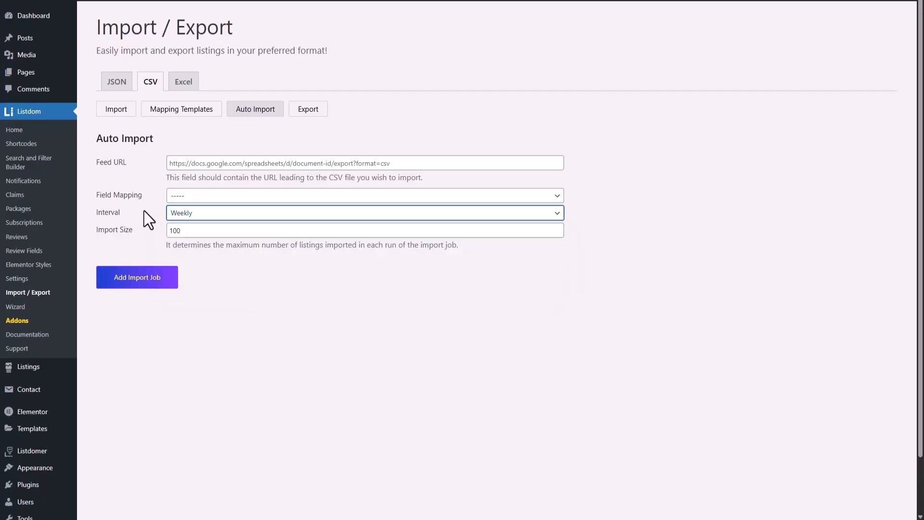
pyautogui.click(179, 230)
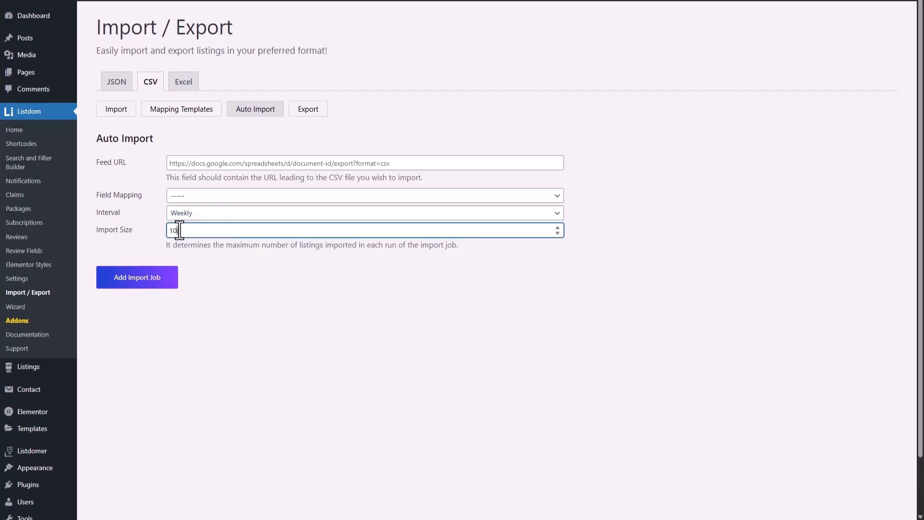
pyautogui.click(141, 235)
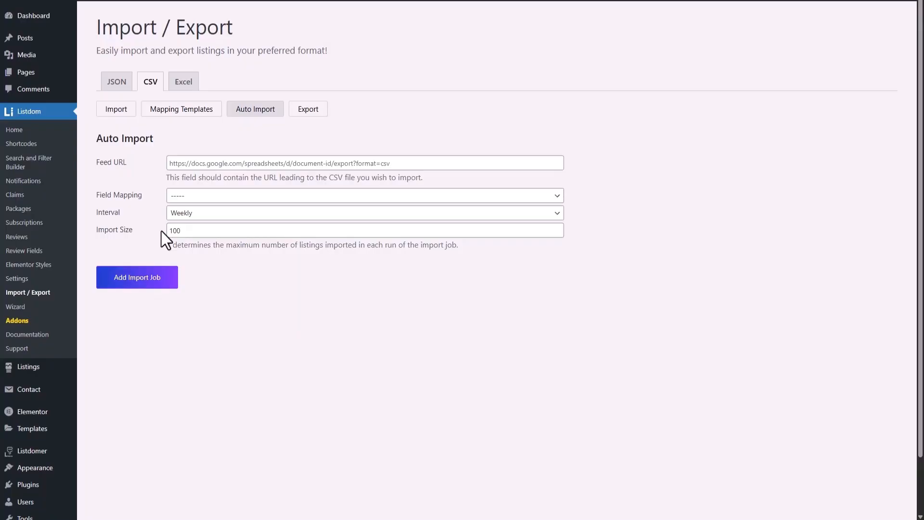
# Step: Look over the CSV export page and the Excel mapping templates and export pages, ending on the Excel import page
pyautogui.click(308, 110)
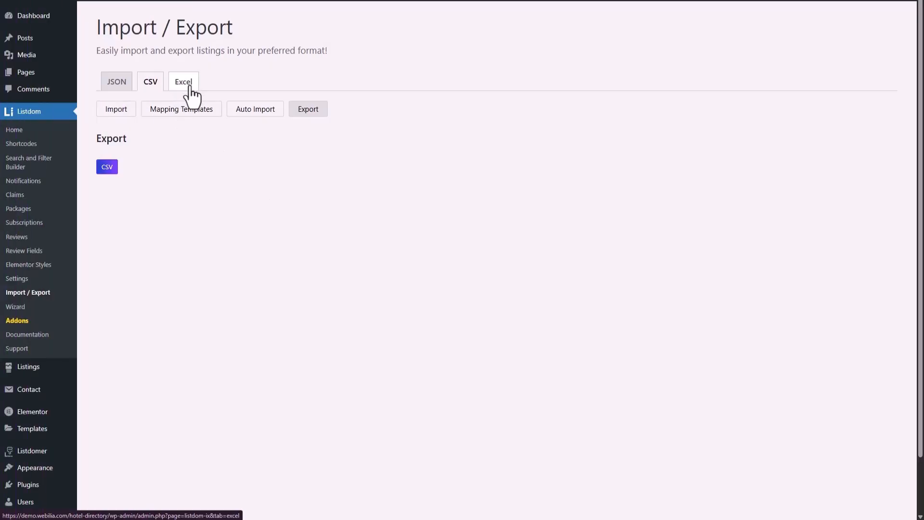
pyautogui.click(188, 85)
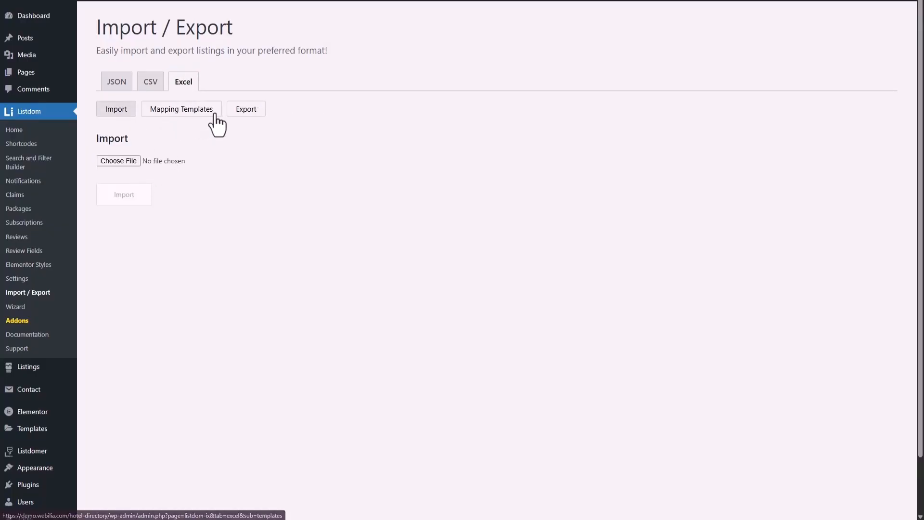
pyautogui.click(199, 113)
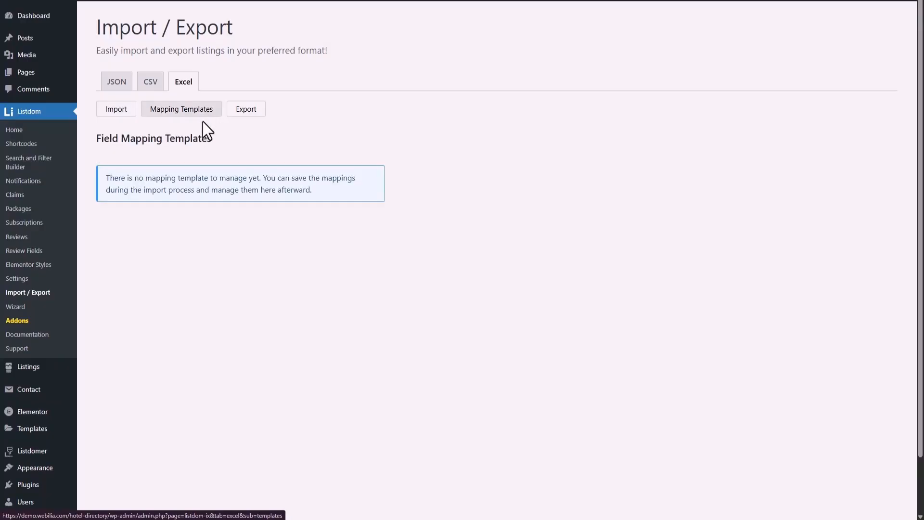
pyautogui.click(244, 116)
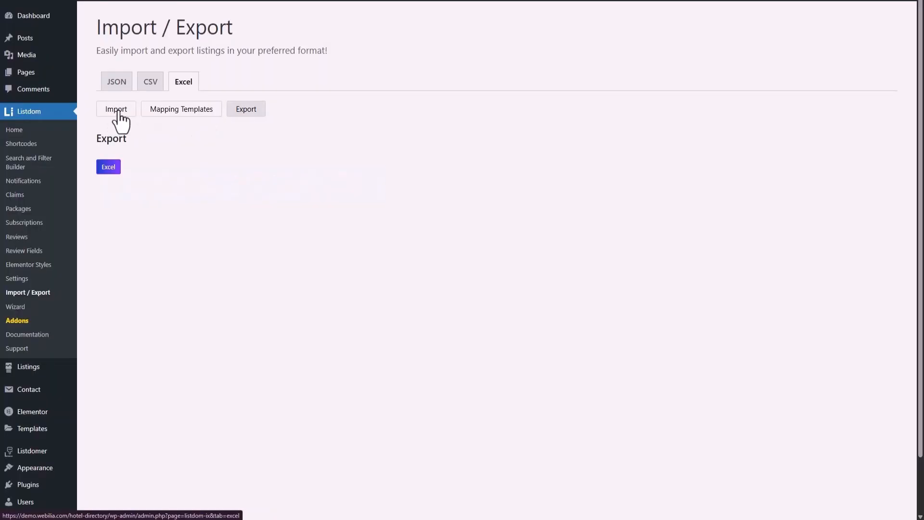
pyautogui.click(118, 115)
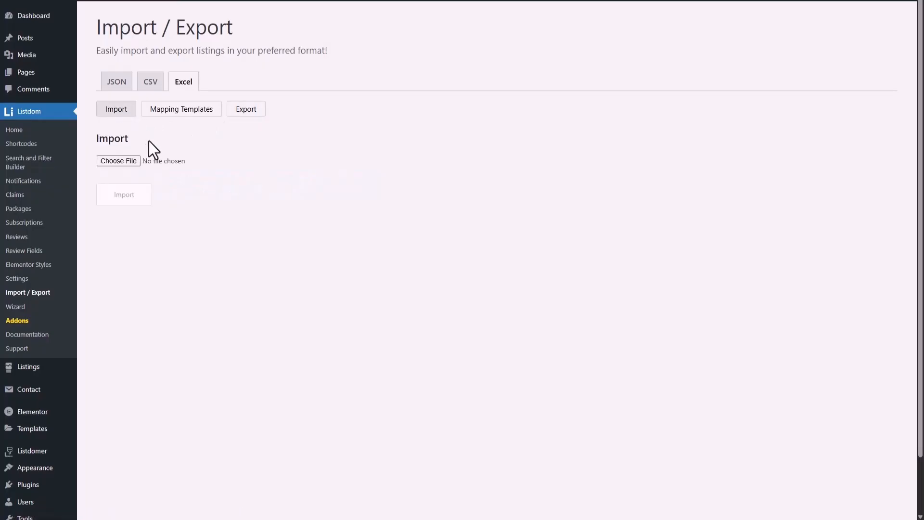
pyautogui.click(120, 162)
pyautogui.doubleClick(105, 62)
pyautogui.scroll(-4, 289, 303)
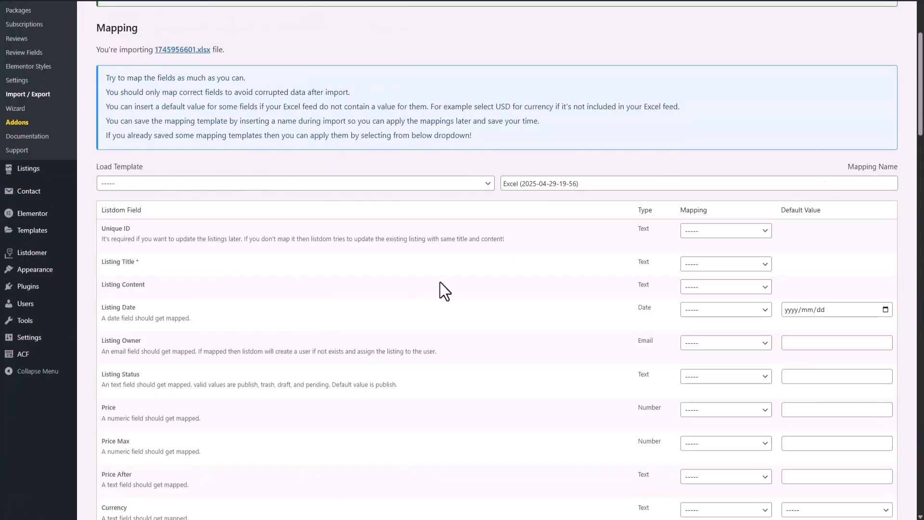
pyautogui.scroll(-3, 303, 317)
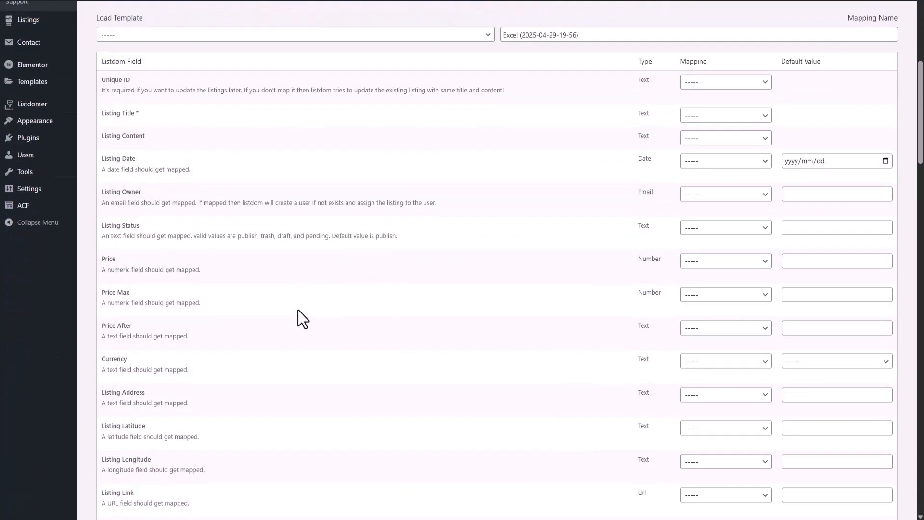
pyautogui.scroll(-10, 299, 311)
pyautogui.scroll(17, 301, 306)
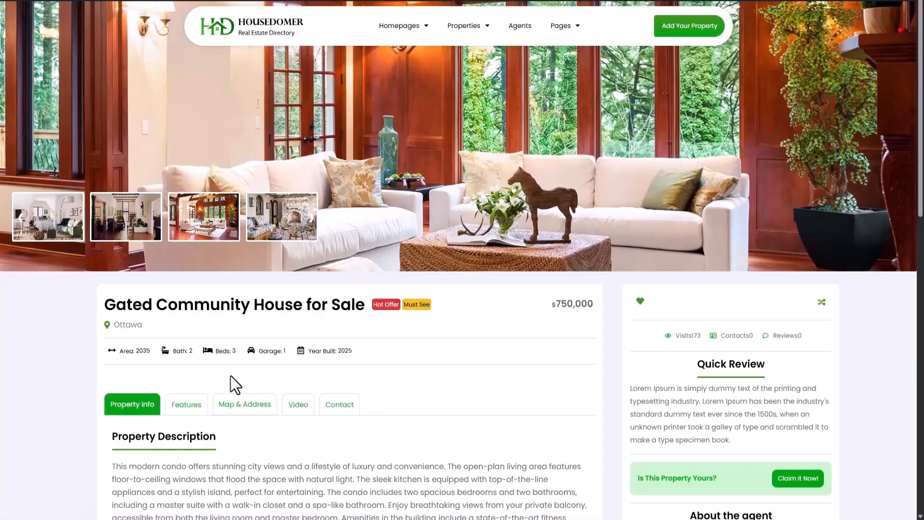
# Step: View the Gated Community House for Sale listing page, including its area, bath, beds, garage and year built attributes
pyautogui.scroll(-2, 151, 333)
pyautogui.scroll(1, 149, 329)
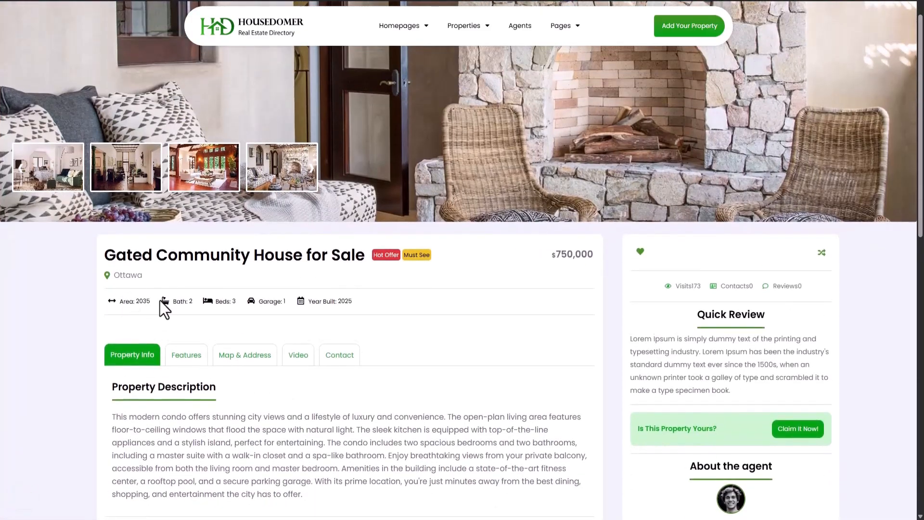
pyautogui.scroll(1, 364, 310)
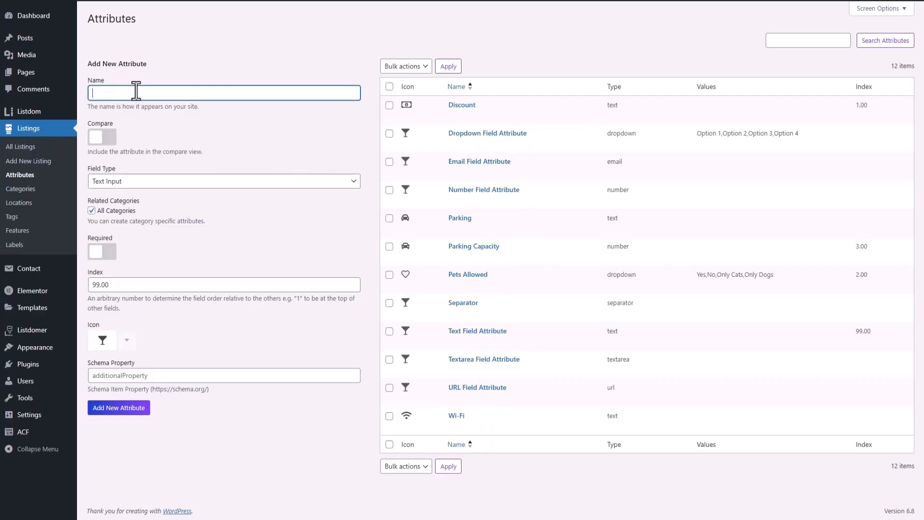
# Step: Check the field types for a new listing attribute, keeping Text Input, and enable its Required and Compare options
pyautogui.click(101, 182)
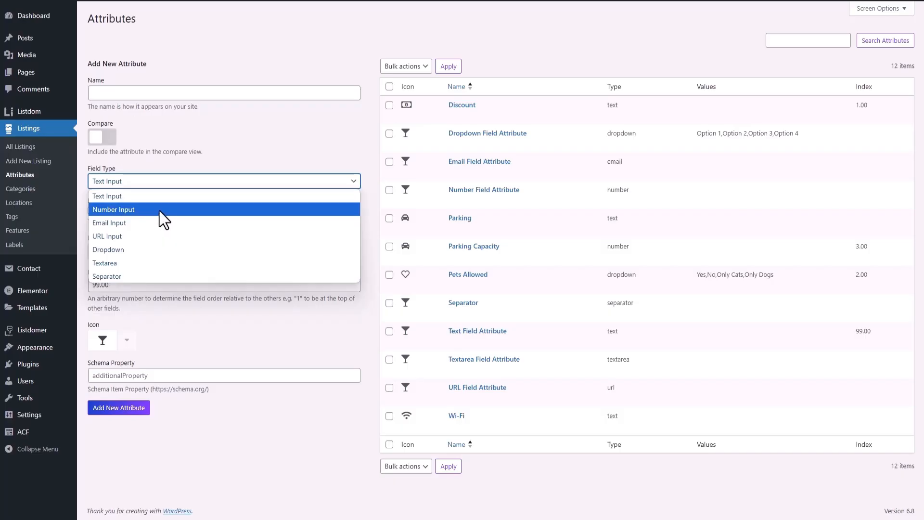
pyautogui.click(218, 152)
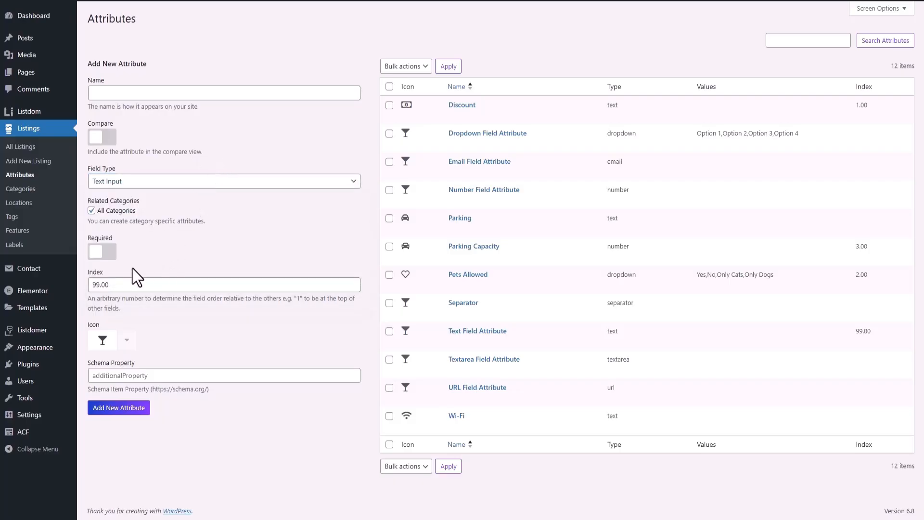
pyautogui.click(103, 252)
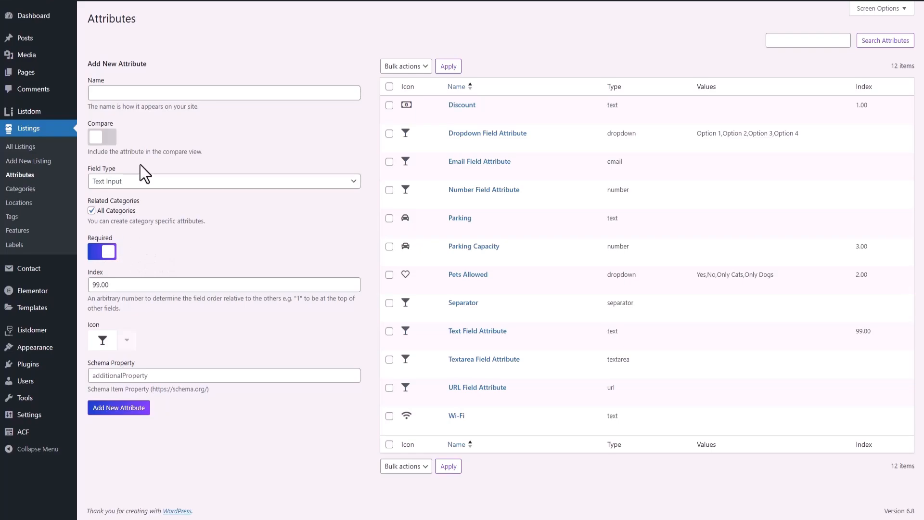
pyautogui.click(103, 137)
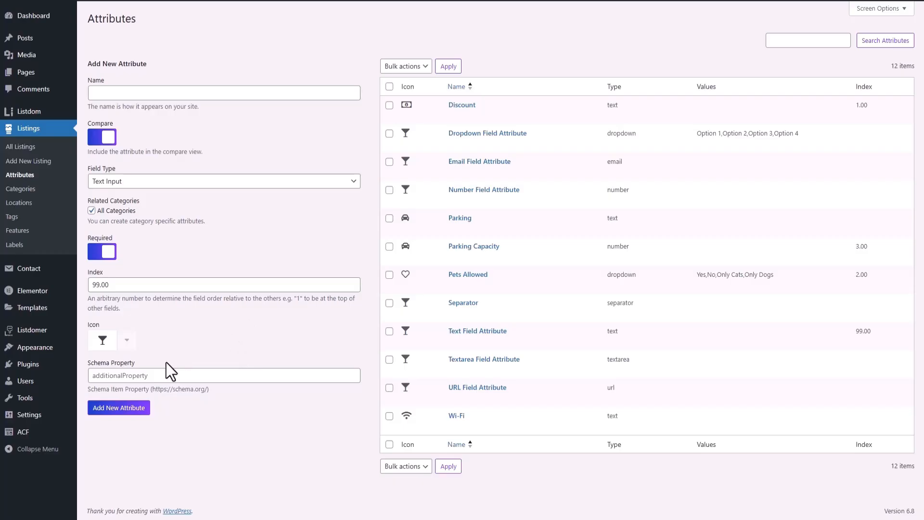
# Step: Examine the ACF Fields field group, reviewing its field types and the location rule that ties it to listings
pyautogui.moveTo(19, 398)
pyautogui.moveTo(29, 438)
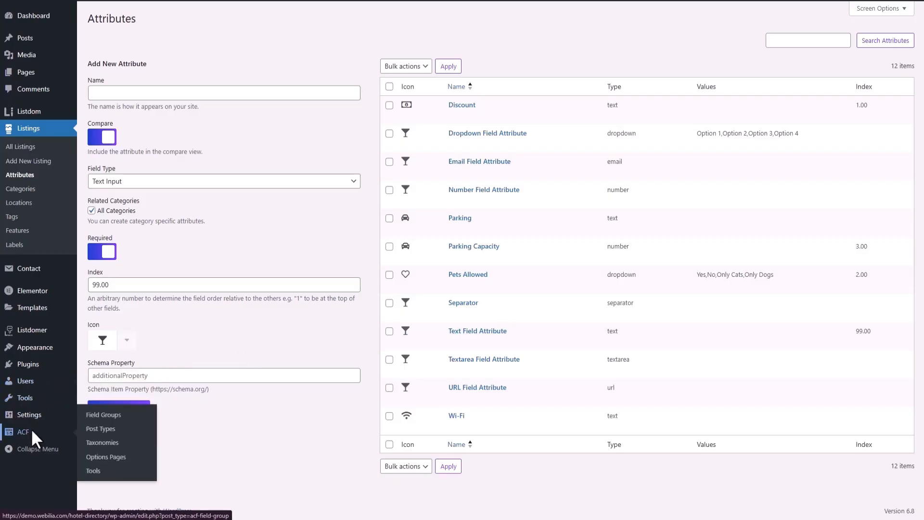
pyautogui.click(31, 428)
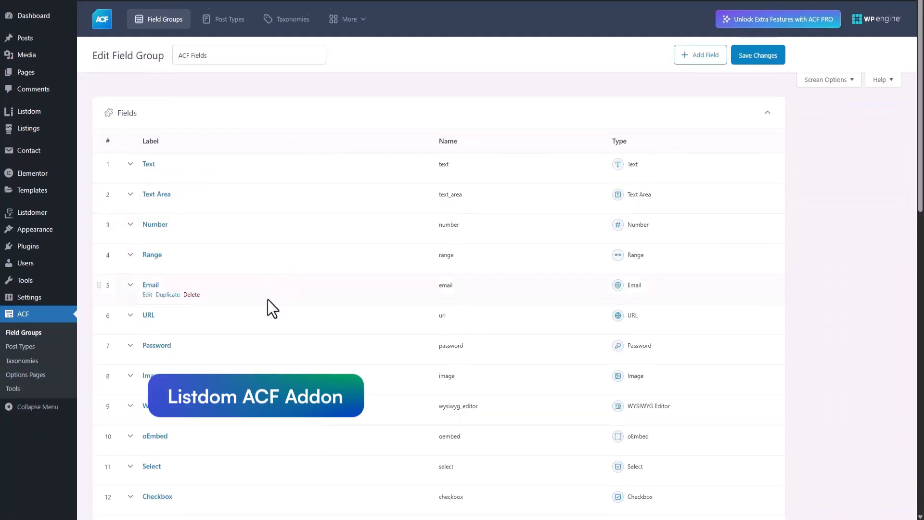
pyautogui.scroll(-2, 241, 240)
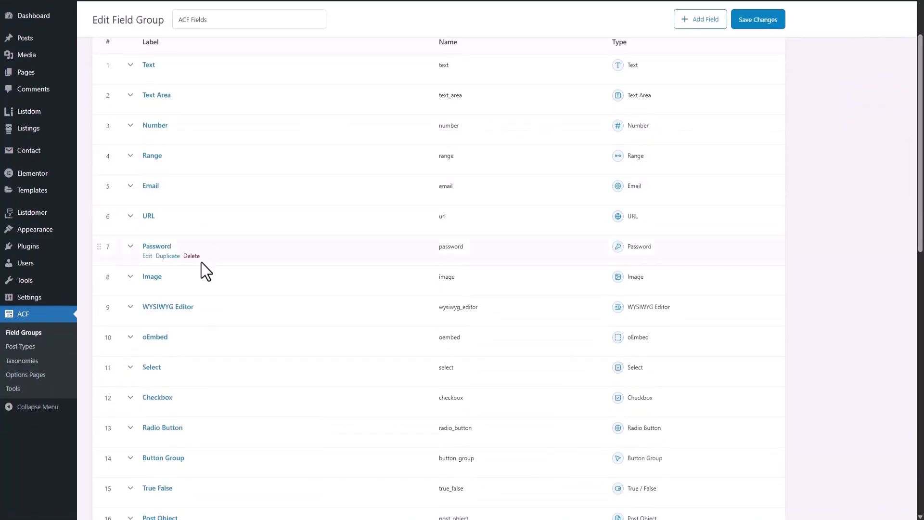
pyautogui.scroll(-5, 201, 262)
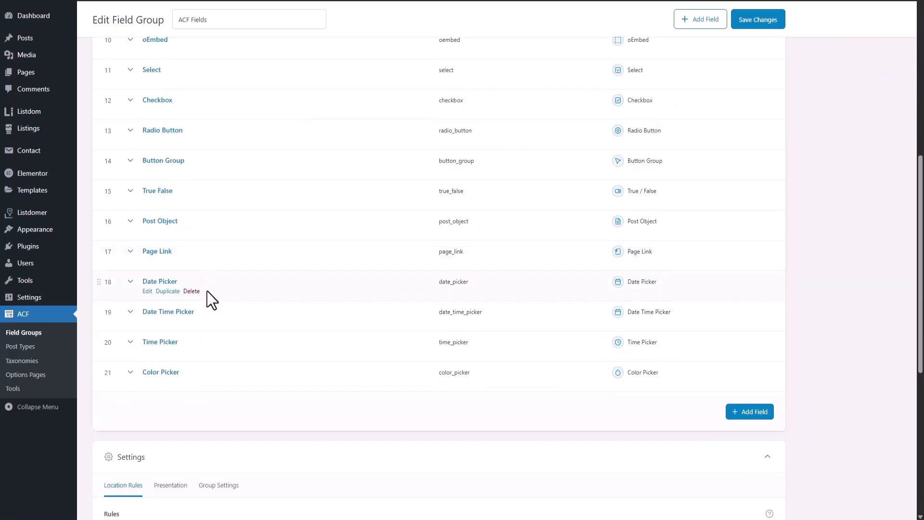
pyautogui.scroll(-5, 196, 354)
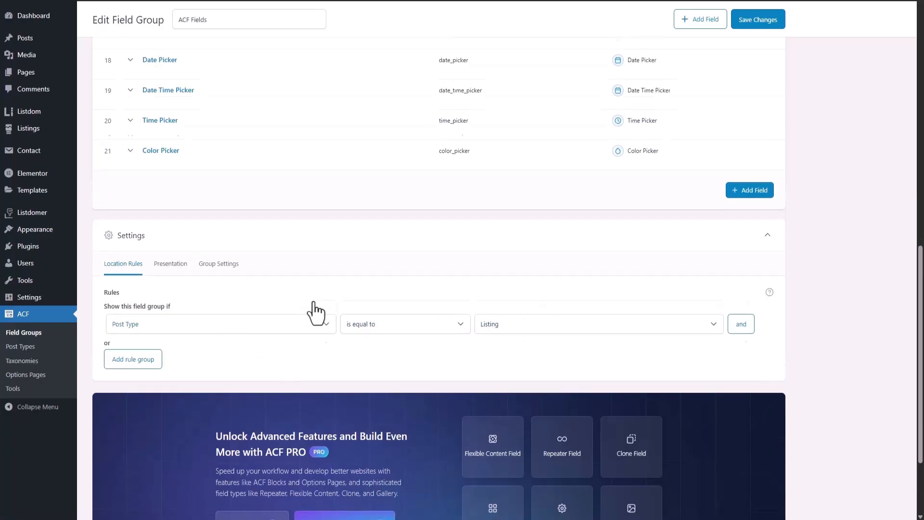
pyautogui.scroll(4, 313, 310)
pyautogui.moveTo(38, 116)
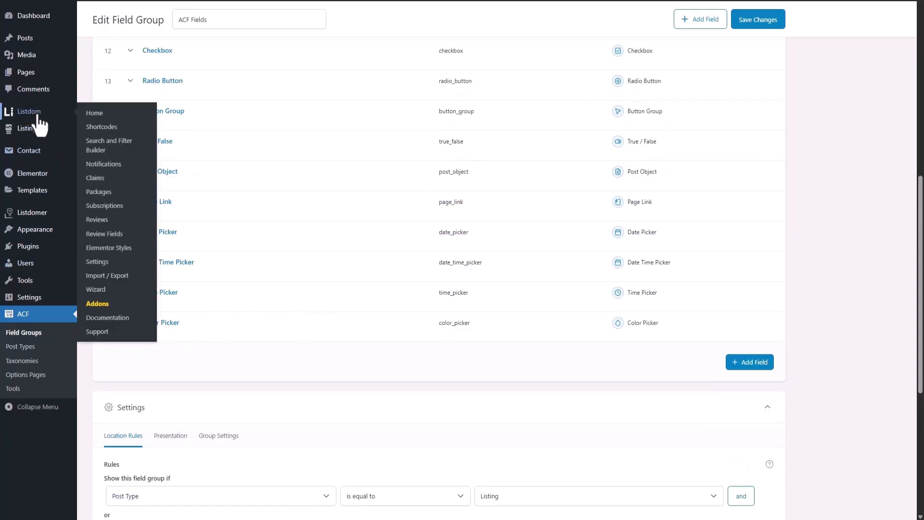
pyautogui.click(121, 276)
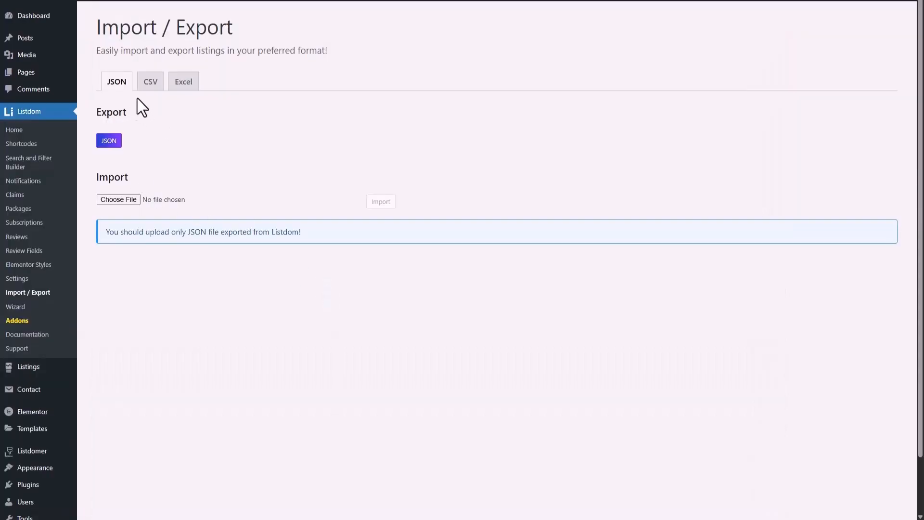
pyautogui.click(153, 91)
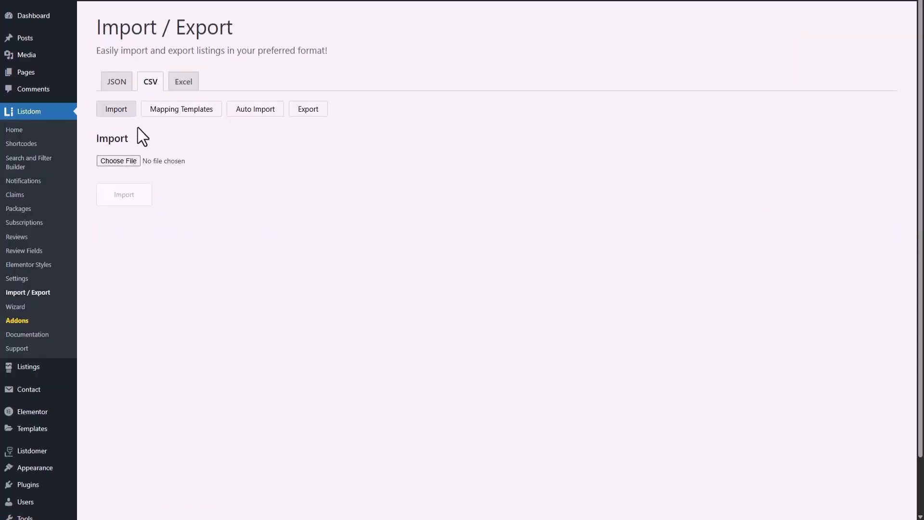
pyautogui.click(111, 162)
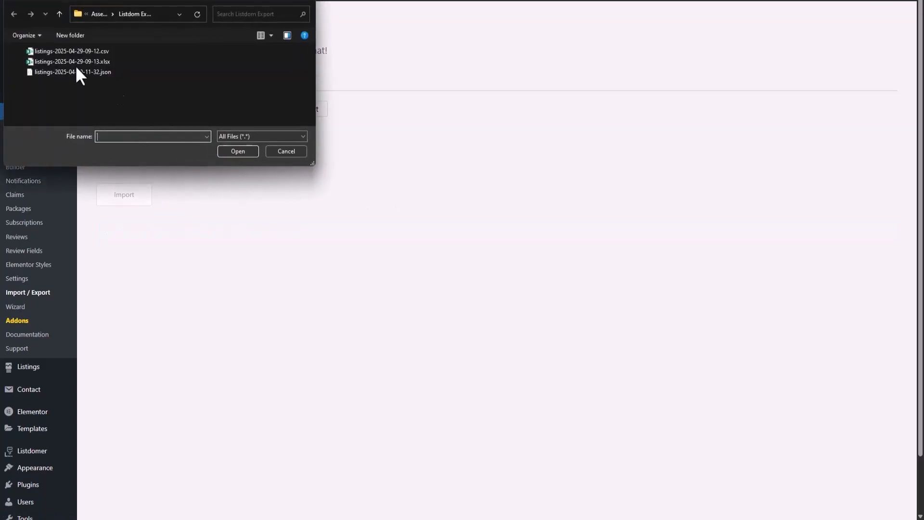
pyautogui.click(99, 51)
pyautogui.click(238, 151)
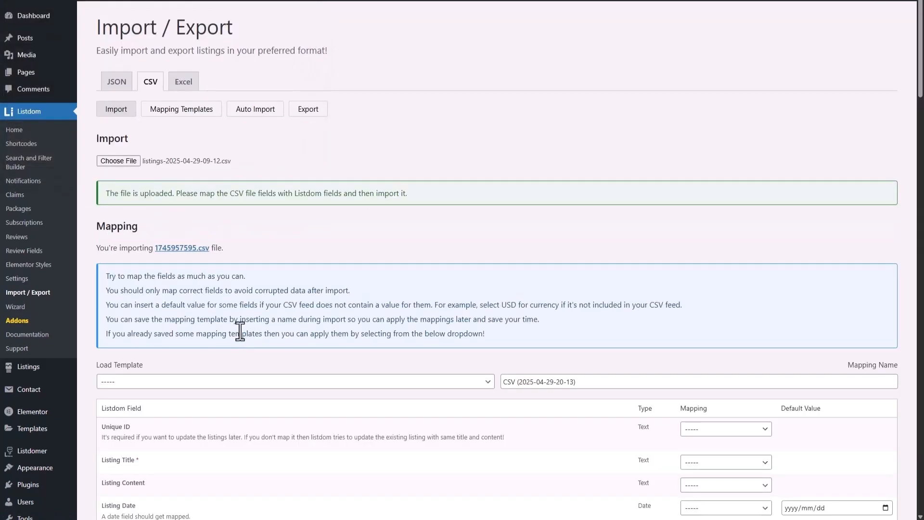
# Step: Examine how the custom listing attributes and the ACF fields are offered for mapping in the CSV import form
pyautogui.scroll(-10, 236, 337)
pyautogui.scroll(-5, 226, 351)
pyautogui.scroll(-8, 221, 332)
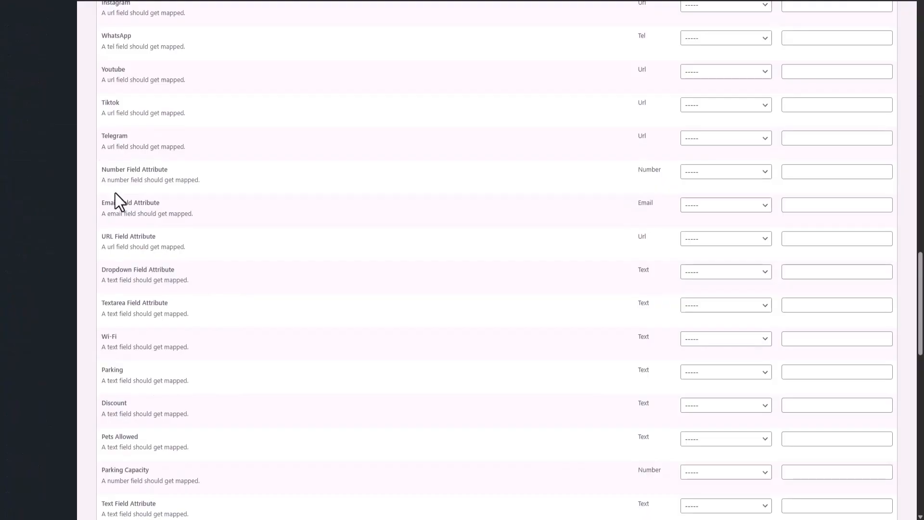
pyautogui.moveTo(99, 172); pyautogui.dragTo(173, 348)
pyautogui.click(179, 299)
pyautogui.scroll(-4, 175, 339)
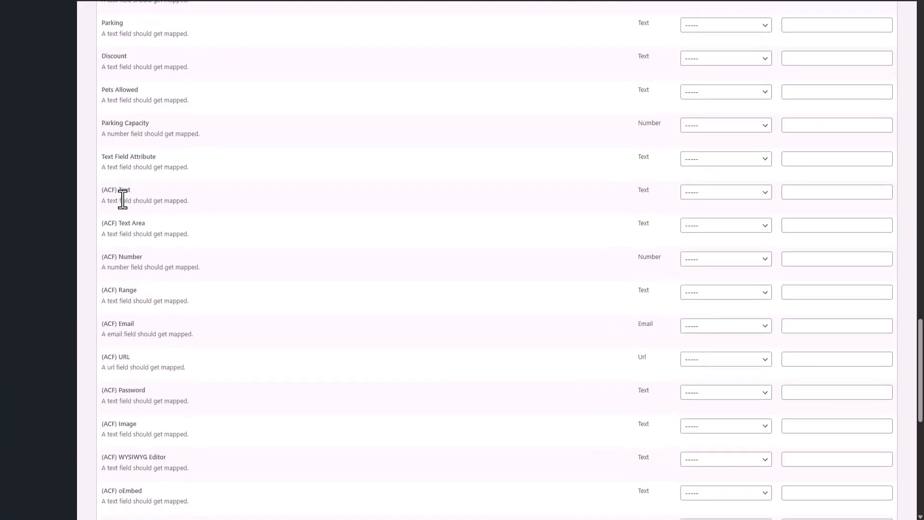
pyautogui.scroll(-2, 152, 307)
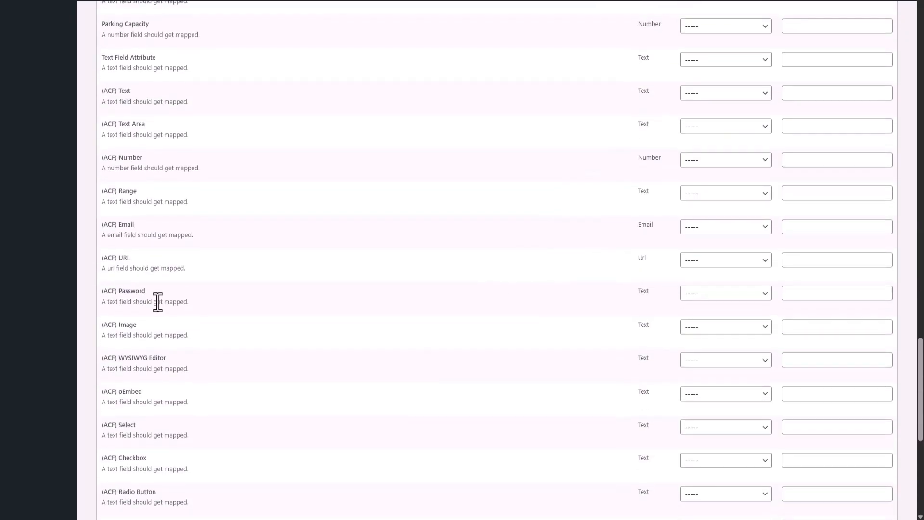
pyautogui.scroll(-2, 151, 316)
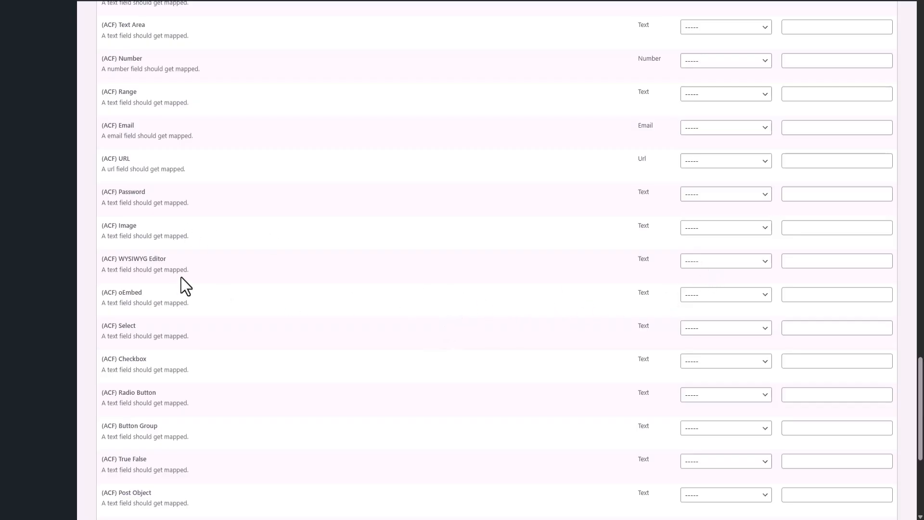
# Step: Check which CSV columns can be mapped to the (ACF) Number field, leaving it unmapped, and review the attribute and listing fields above it
pyautogui.scroll(4, 178, 301)
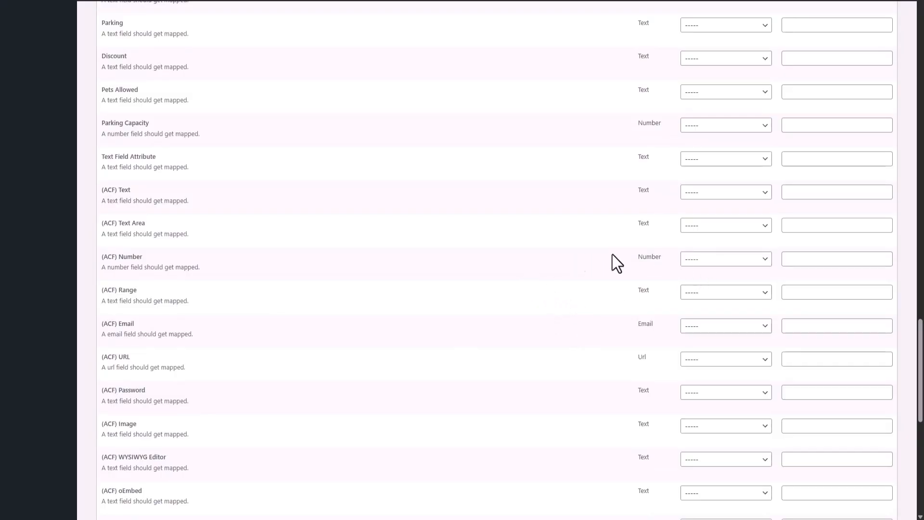
pyautogui.click(716, 259)
pyautogui.scroll(-4, 718, 192)
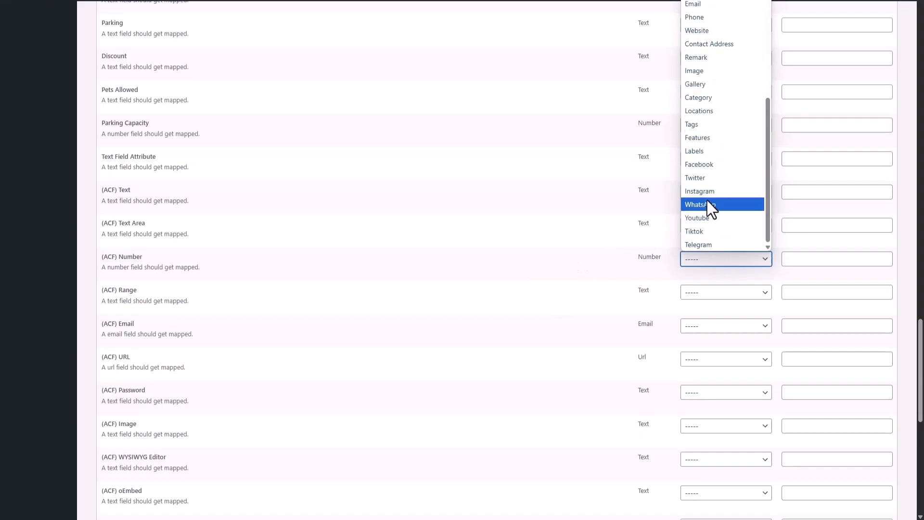
pyautogui.click(237, 265)
pyautogui.scroll(7, 337, 281)
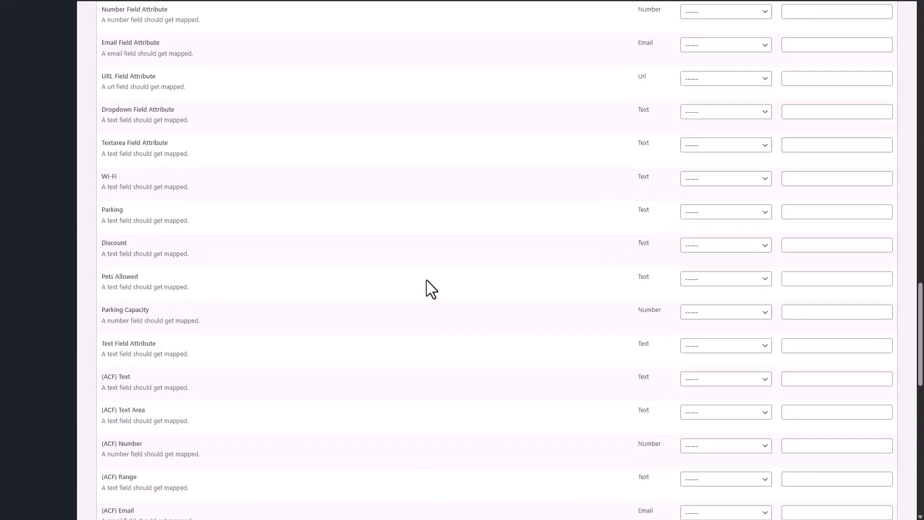
pyautogui.scroll(15, 146, 328)
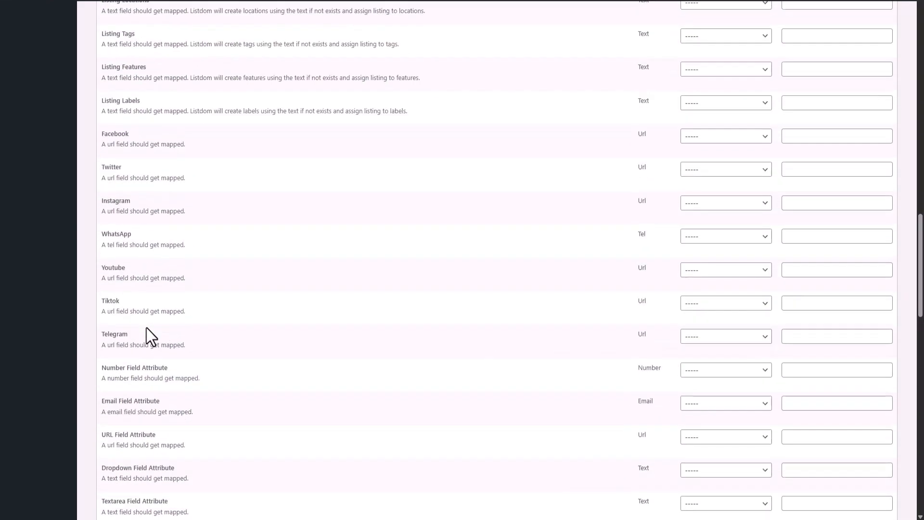
pyautogui.scroll(1, 101, 294)
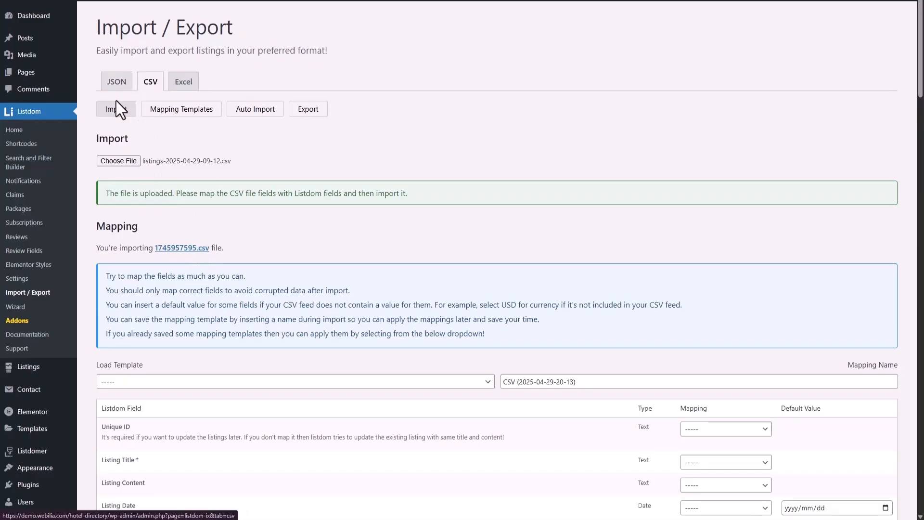
pyautogui.scroll(-5, 168, 371)
pyautogui.scroll(5, 200, 348)
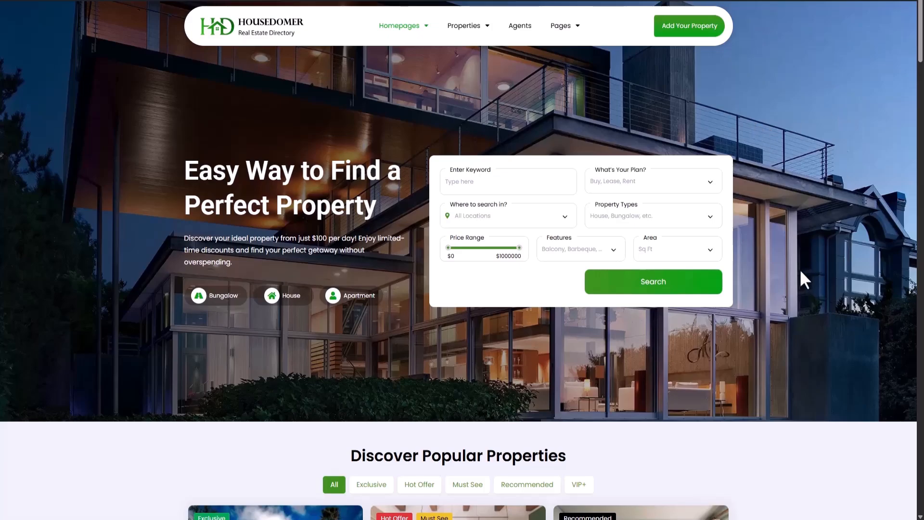
pyautogui.moveTo(919, 29); pyautogui.dragTo(911, 224)
pyautogui.moveTo(916, 210); pyautogui.dragTo(917, 18)
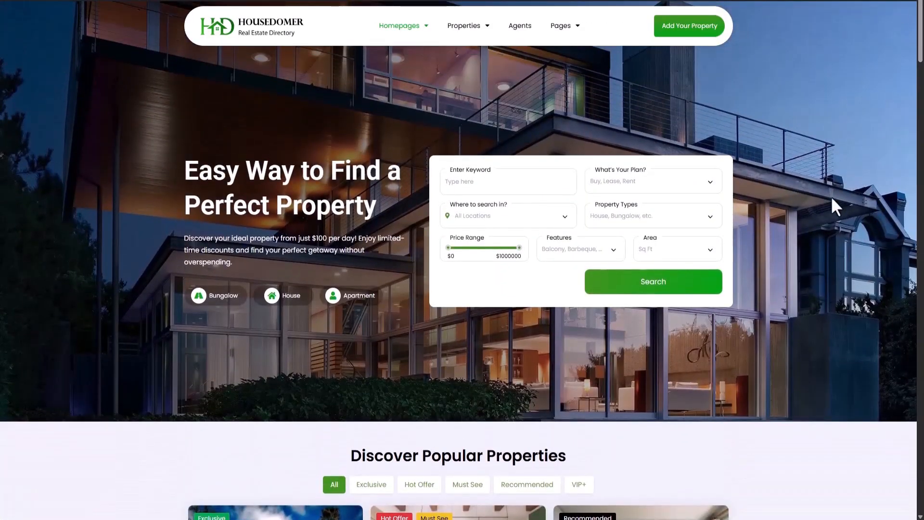